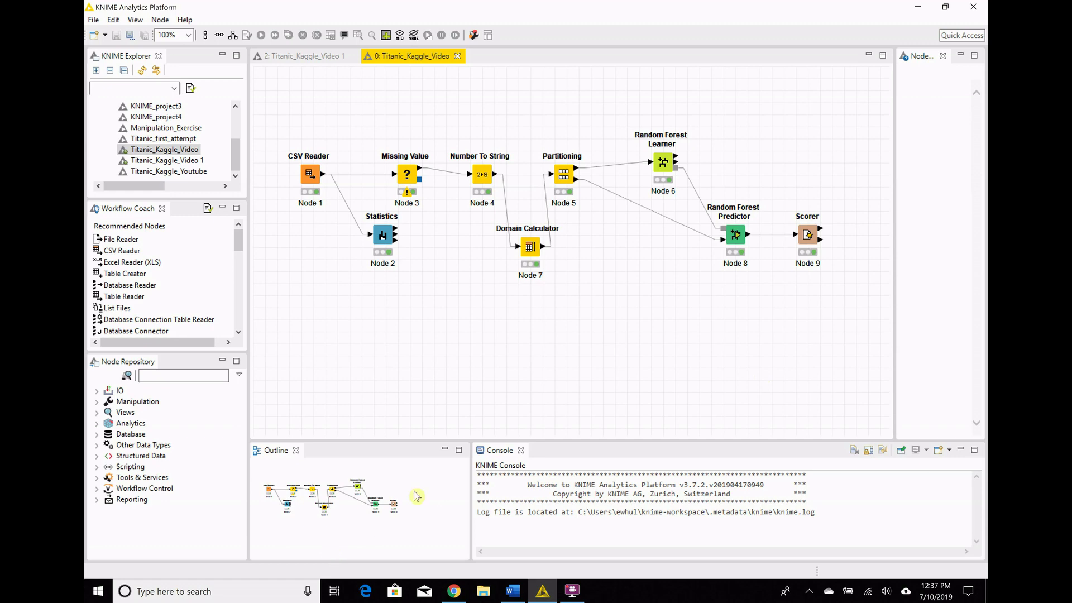
- Find Rule Engine with a 'rule engin' search and place it on the canvas
{"action": "left_click", "coordinate": [211, 375]}
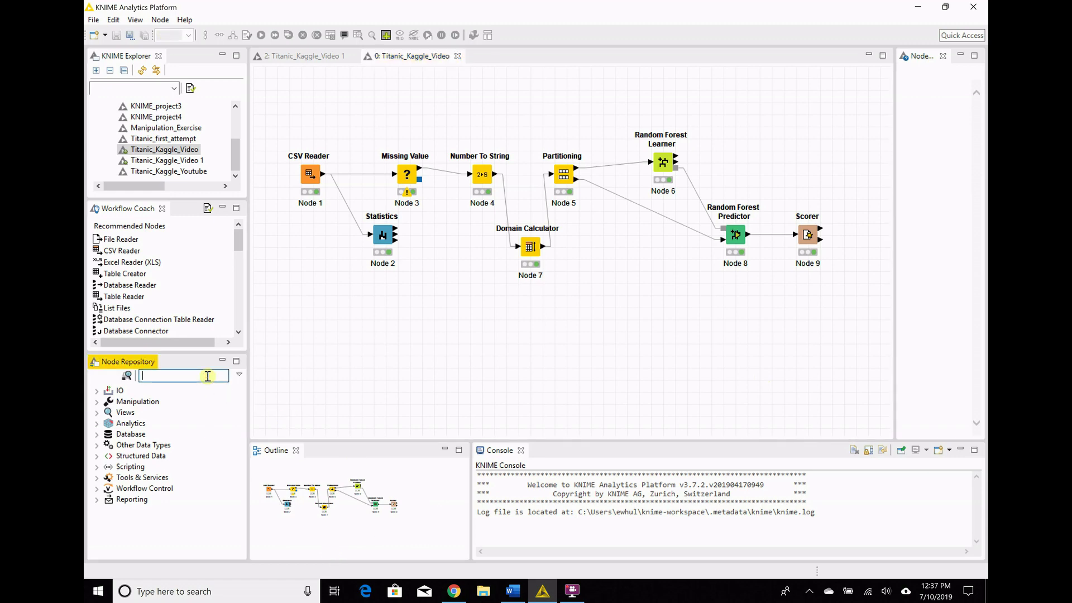
{"action": "type", "text": "rule engin"}
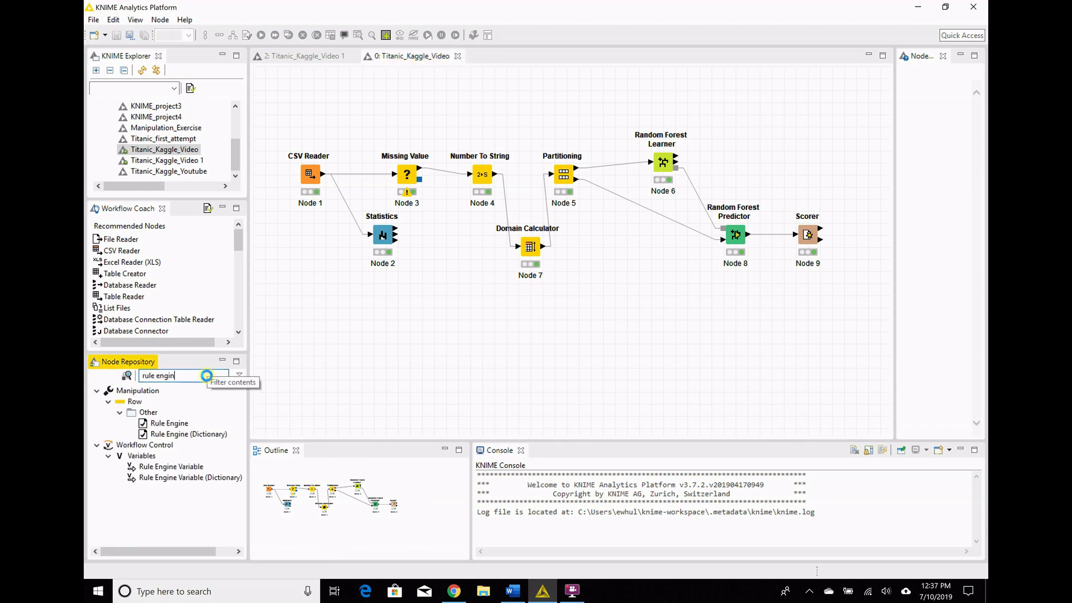
{"action": "left_click_drag", "start_coordinate": [176, 424], "coordinate": [381, 119]}
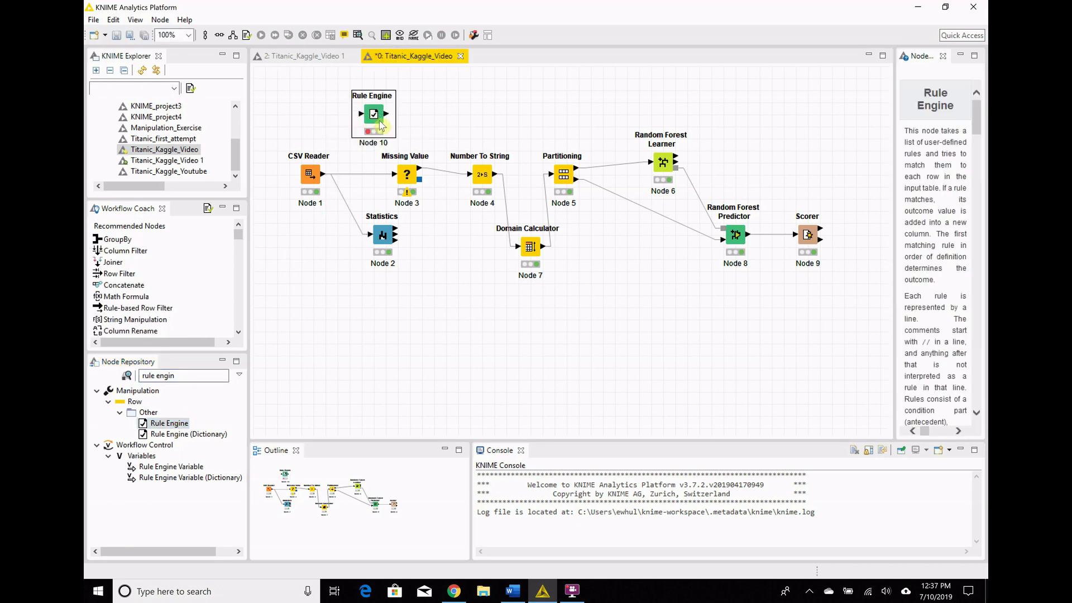
{"action": "left_click_drag", "start_coordinate": [374, 125], "coordinate": [350, 126]}
- Remove the CSV Reader–Missing Value link and connect CSV Reader into the Rule Engine
{"action": "left_click", "coordinate": [350, 202]}
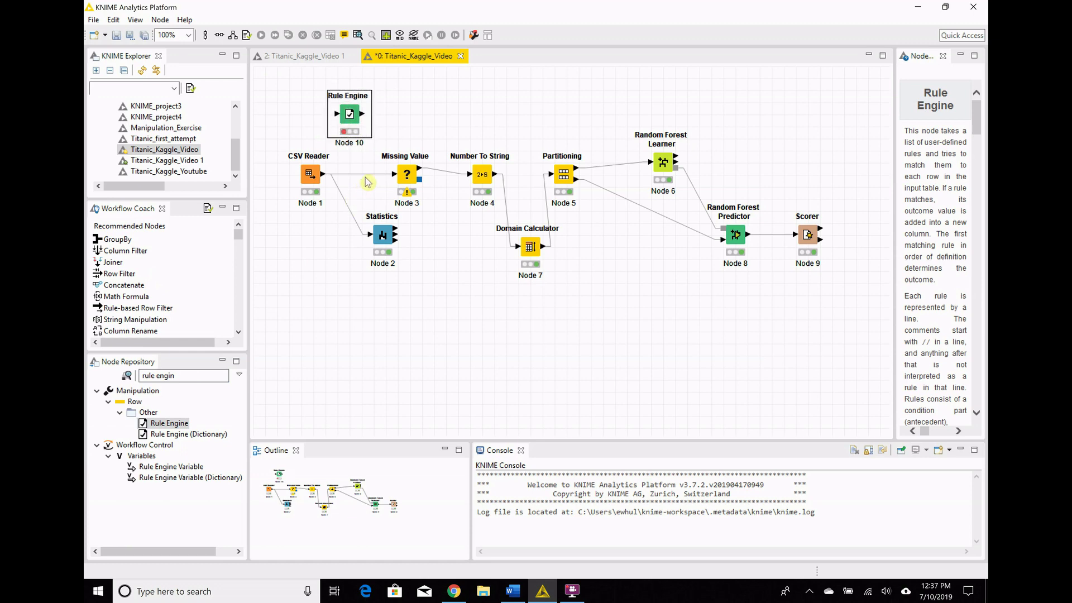
{"action": "key", "text": "Delete"}
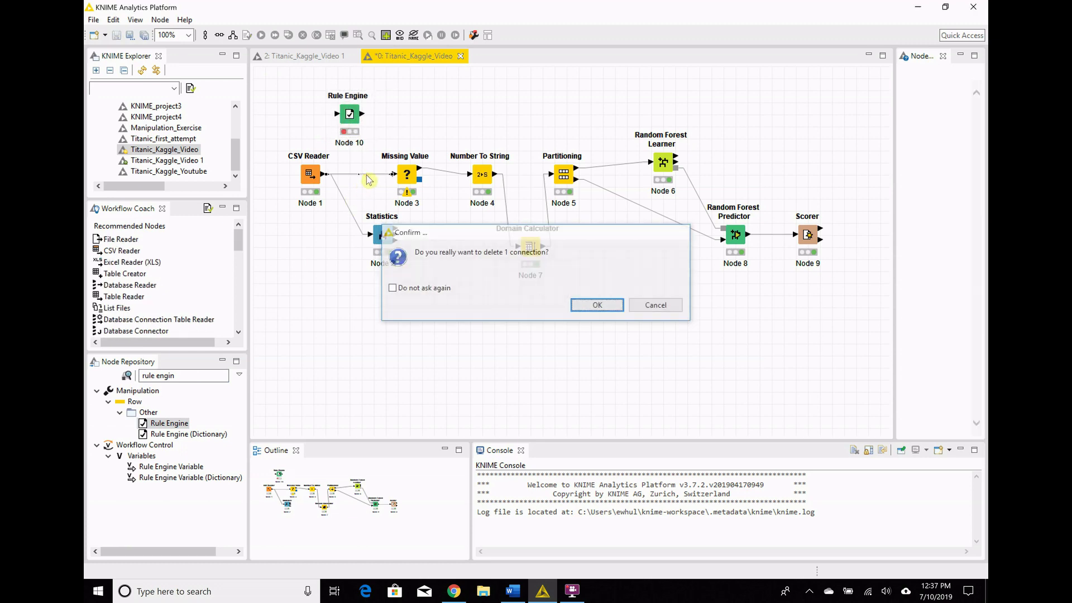
{"action": "key", "text": "Return"}
{"action": "left_click_drag", "start_coordinate": [324, 174], "coordinate": [395, 176]}
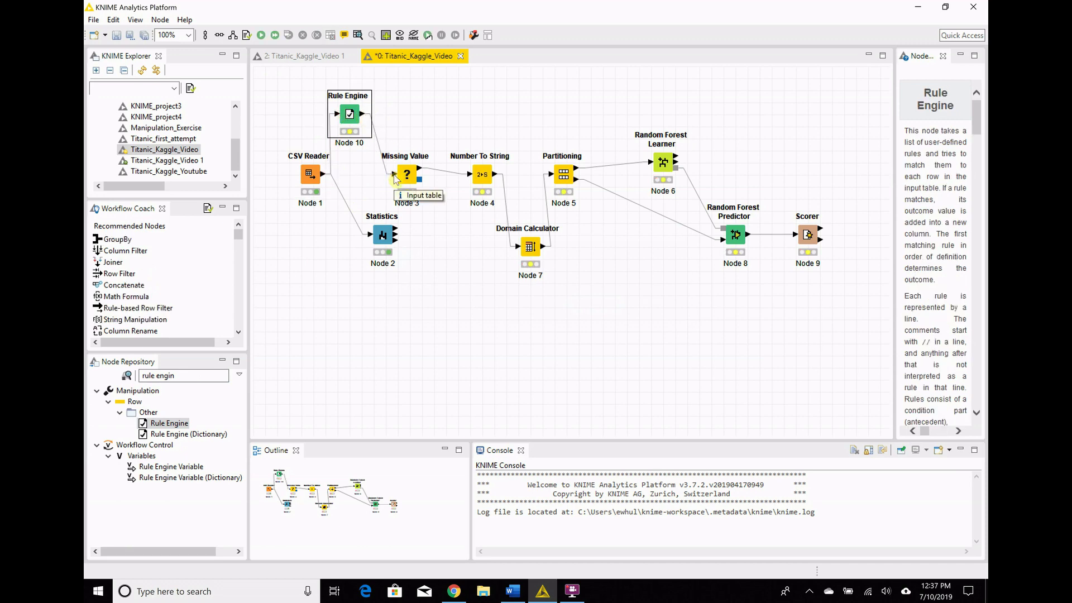
{"action": "double_click", "coordinate": [349, 117]}
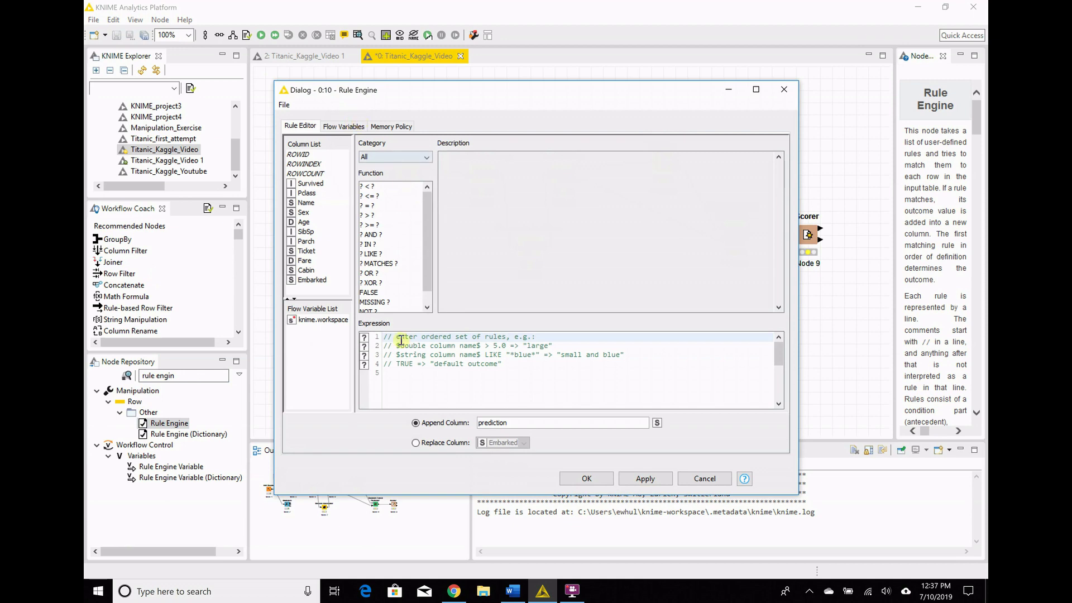
- Write the $Age$ rules, starting with < 3 => "Infant", < 12, and ending with TRUE => "Other"
{"action": "left_click", "coordinate": [506, 370]}
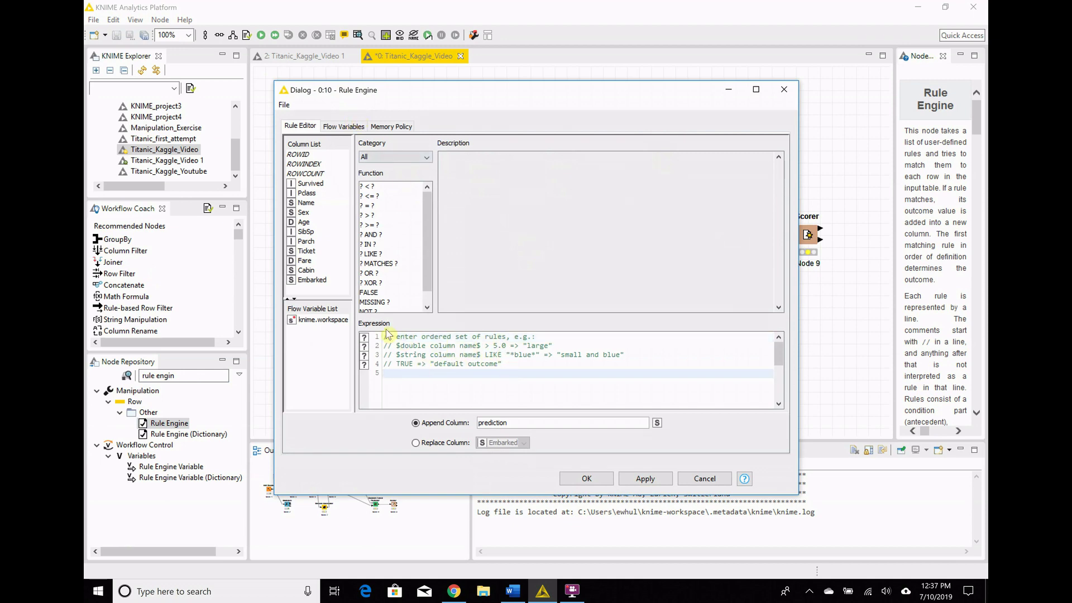
{"action": "left_click", "coordinate": [302, 222]}
{"action": "double_click", "coordinate": [300, 223]}
{"action": "type", "text": "< 3 =>"}
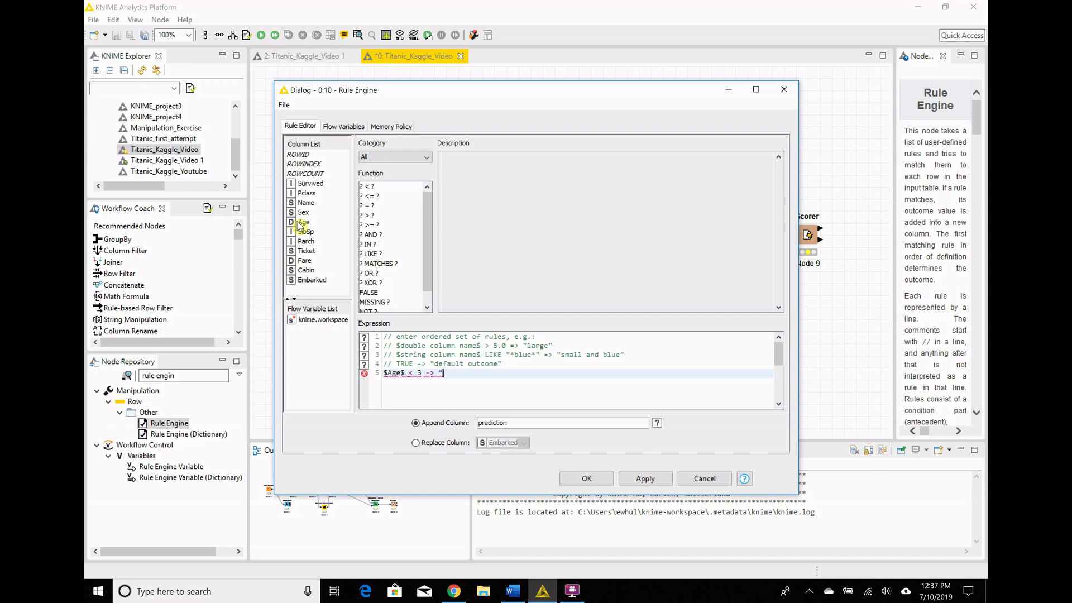
{"action": "type", "text": " \"Infant\""}
{"action": "key", "text": "Return"}
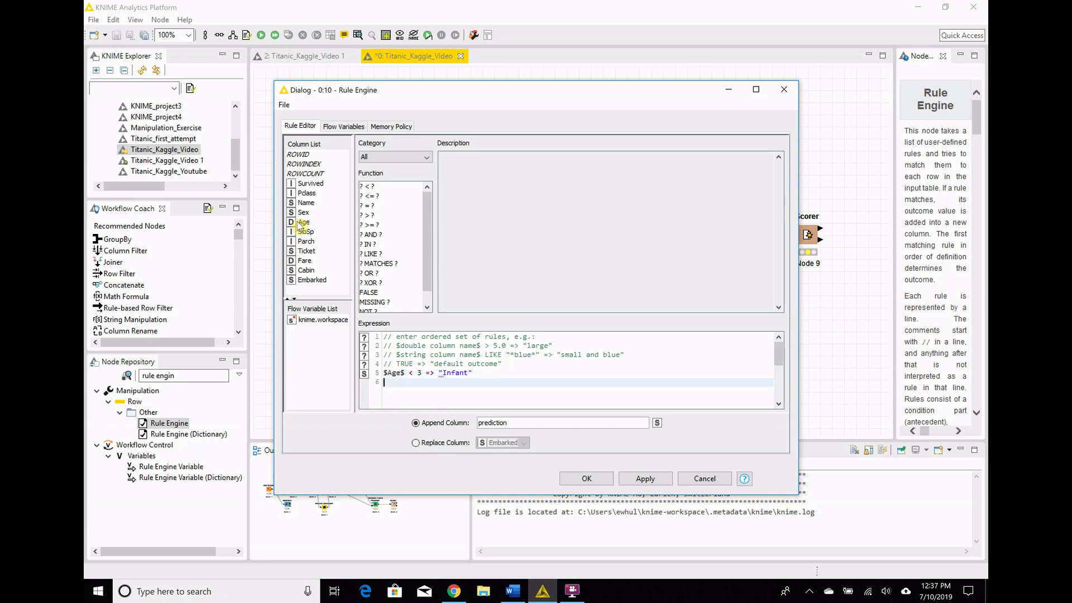
{"action": "double_click", "coordinate": [301, 222]}
{"action": "type", "text": ","}
{"action": "type", "text": "<"}
{"action": "type", "text": " 12"}
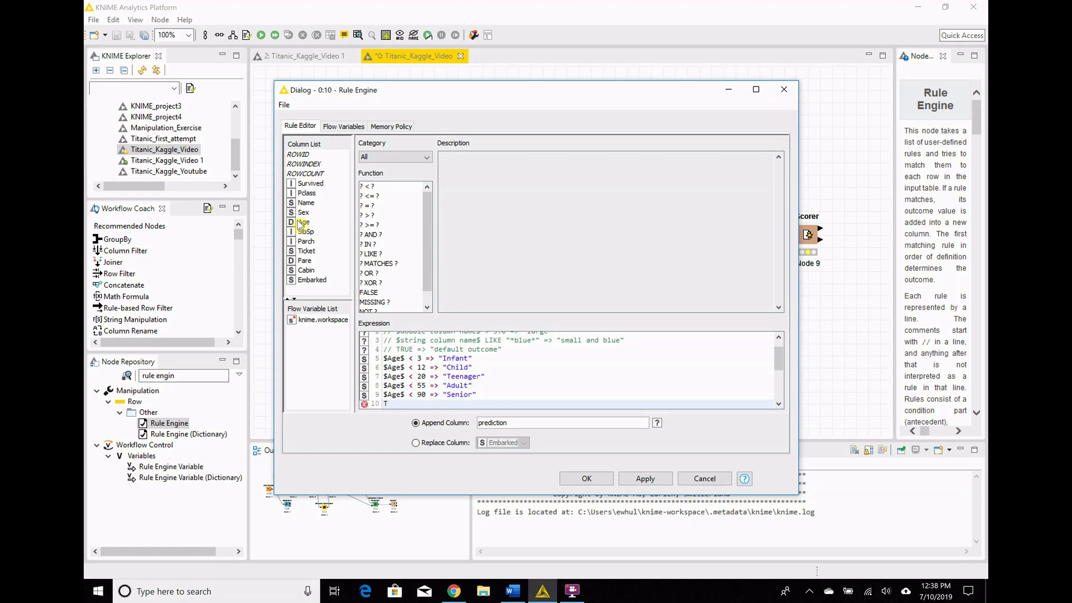
{"action": "type", "text": "RUE = \"Other\""}
- Name the appended column AgeBracket and confirm the rules
{"action": "left_click", "coordinate": [544, 422]}
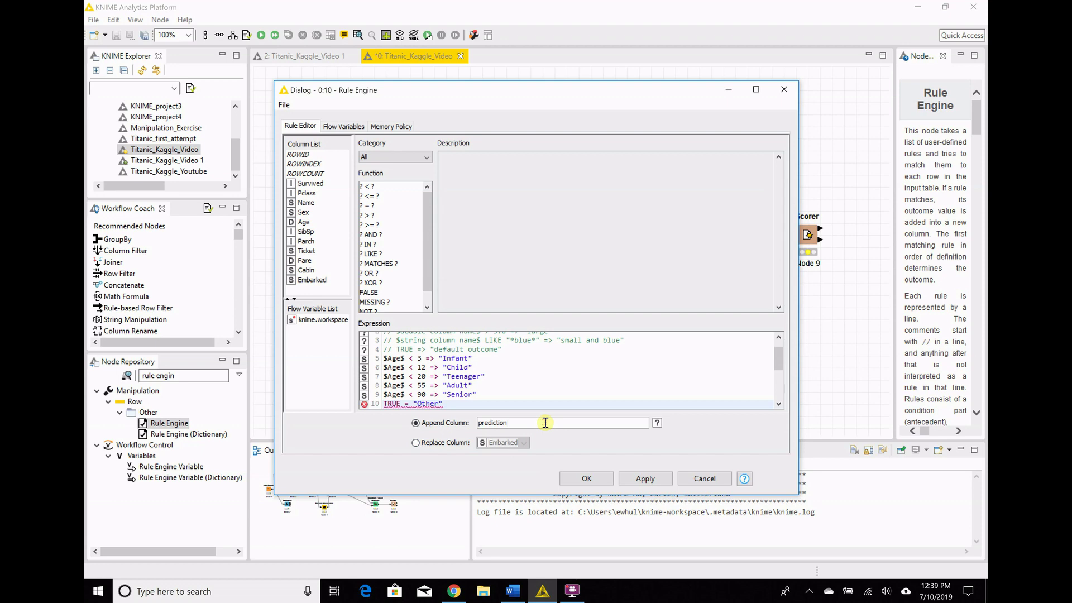
{"action": "double_click", "coordinate": [545, 422]}
{"action": "type", "text": "AgeBracket"}
{"action": "key", "text": "Return"}
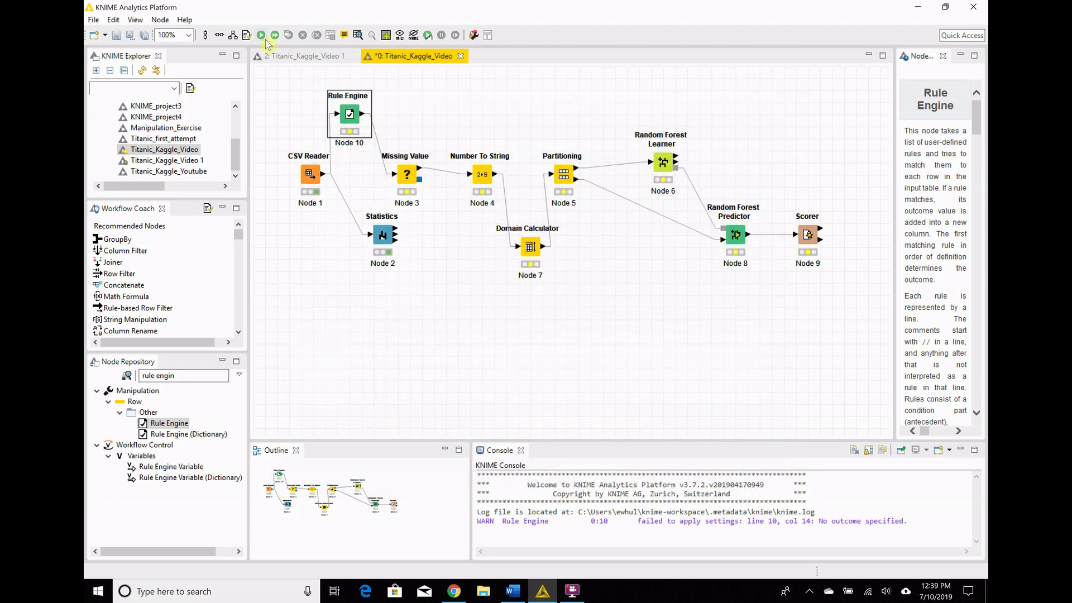
{"action": "right_click", "coordinate": [348, 114]}
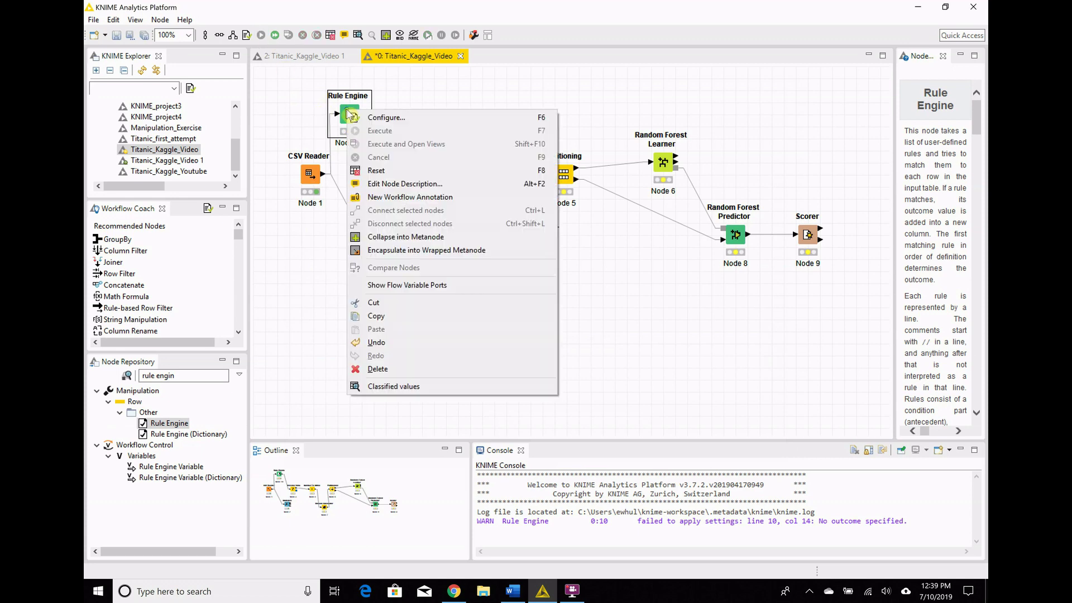
{"action": "left_click", "coordinate": [411, 387]}
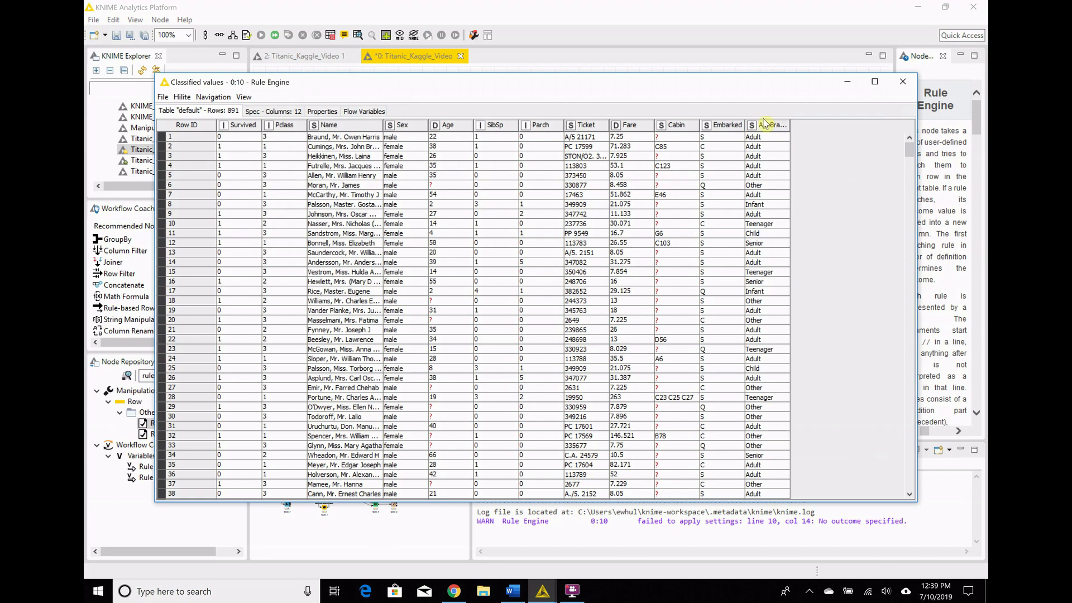
{"action": "scroll", "coordinate": [773, 397], "scroll_direction": "down", "scroll_amount": 20}
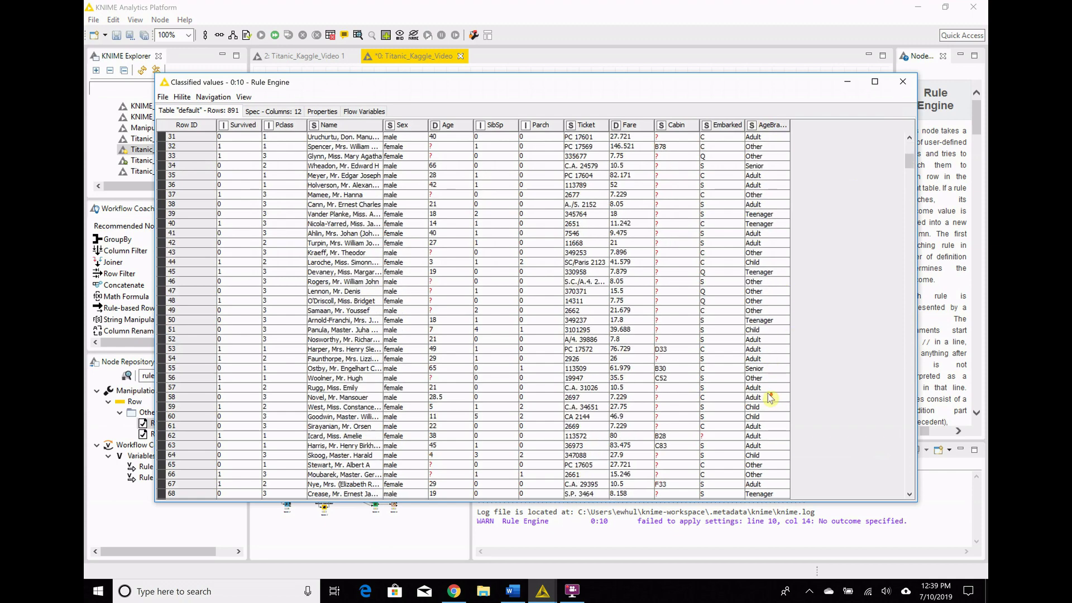
{"action": "scroll", "coordinate": [770, 397], "scroll_direction": "down", "scroll_amount": 20}
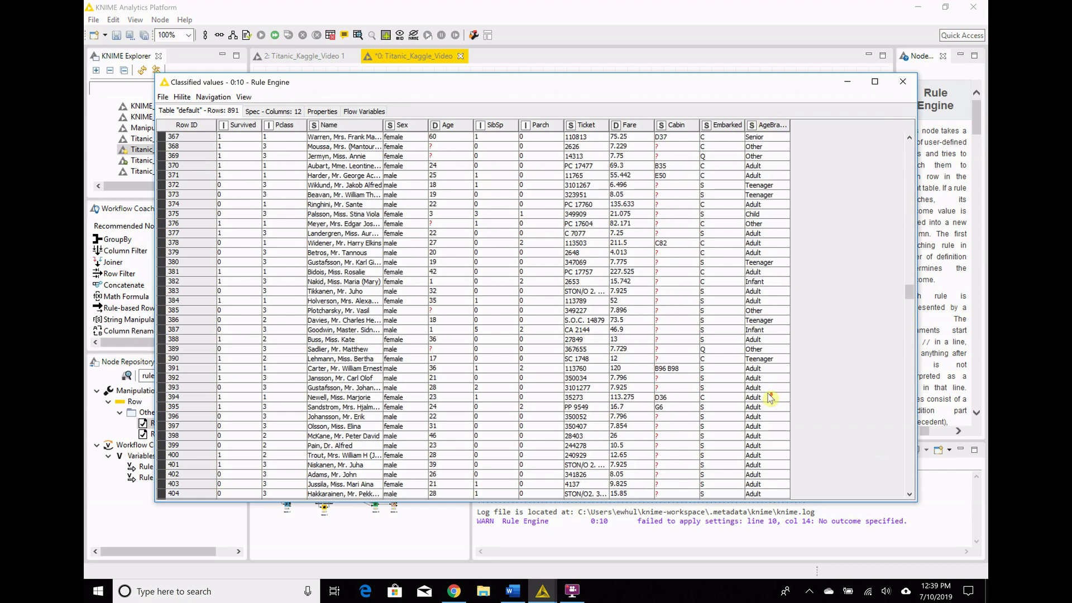
{"action": "scroll", "coordinate": [770, 397], "scroll_direction": "down", "scroll_amount": 20}
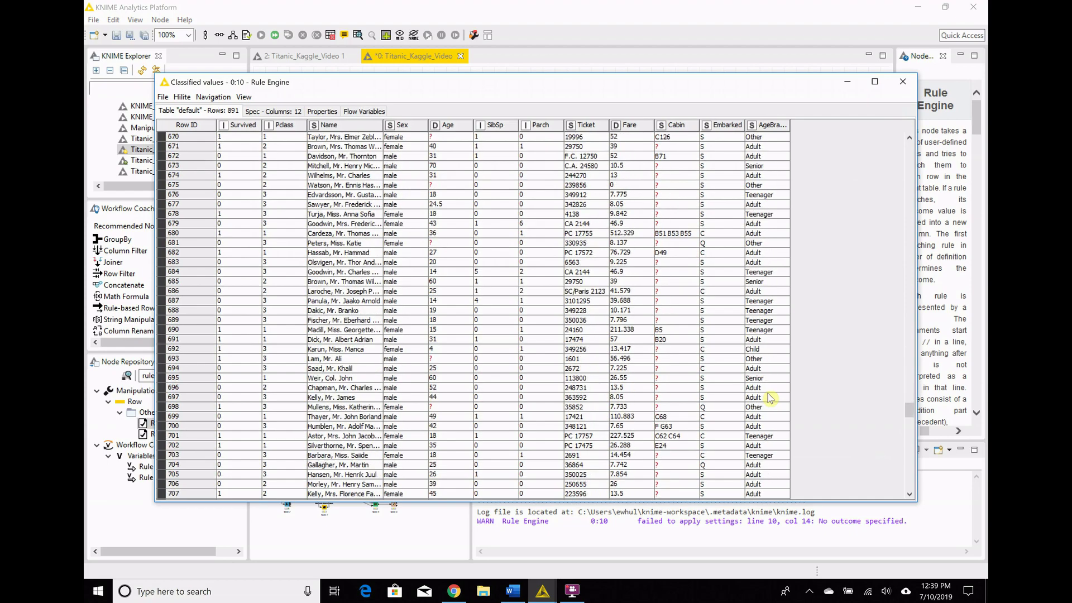
{"action": "scroll", "coordinate": [770, 397], "scroll_direction": "up", "scroll_amount": 20}
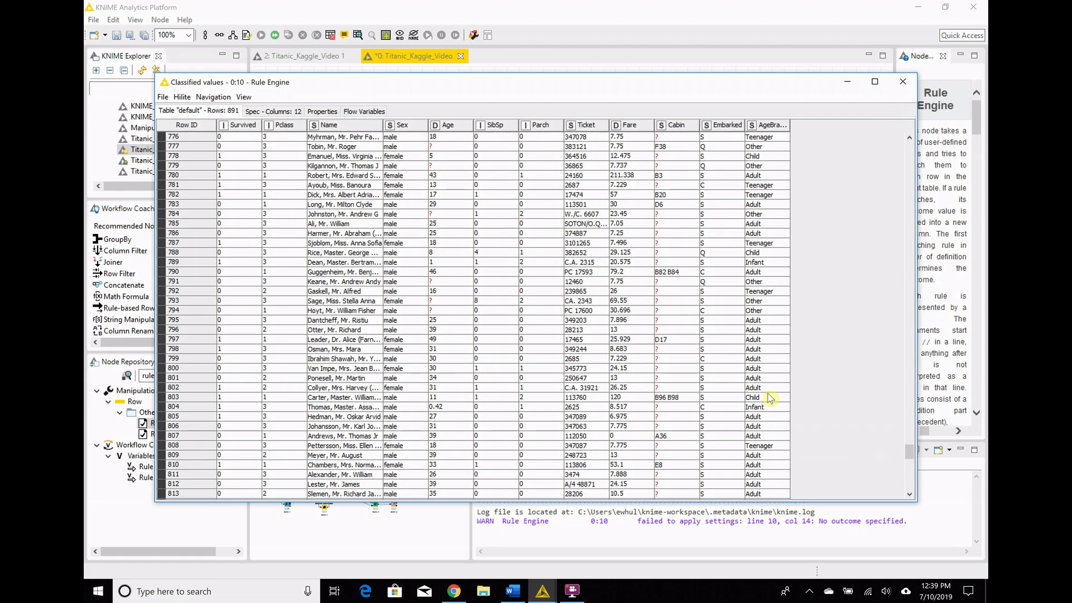
{"action": "scroll", "coordinate": [770, 397], "scroll_direction": "up", "scroll_amount": 20}
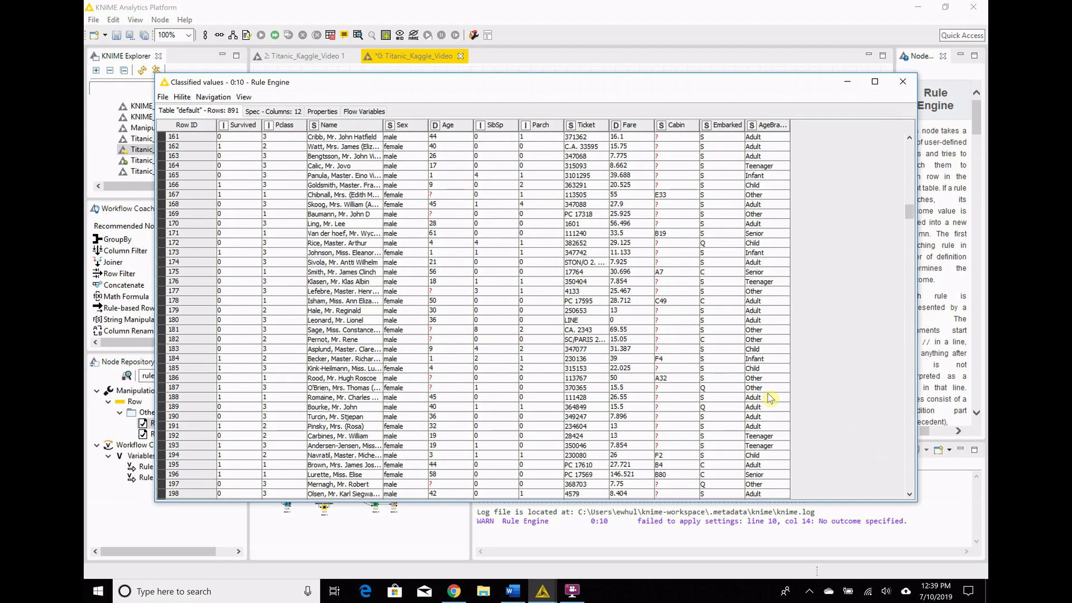
{"action": "left_click", "coordinate": [902, 81]}
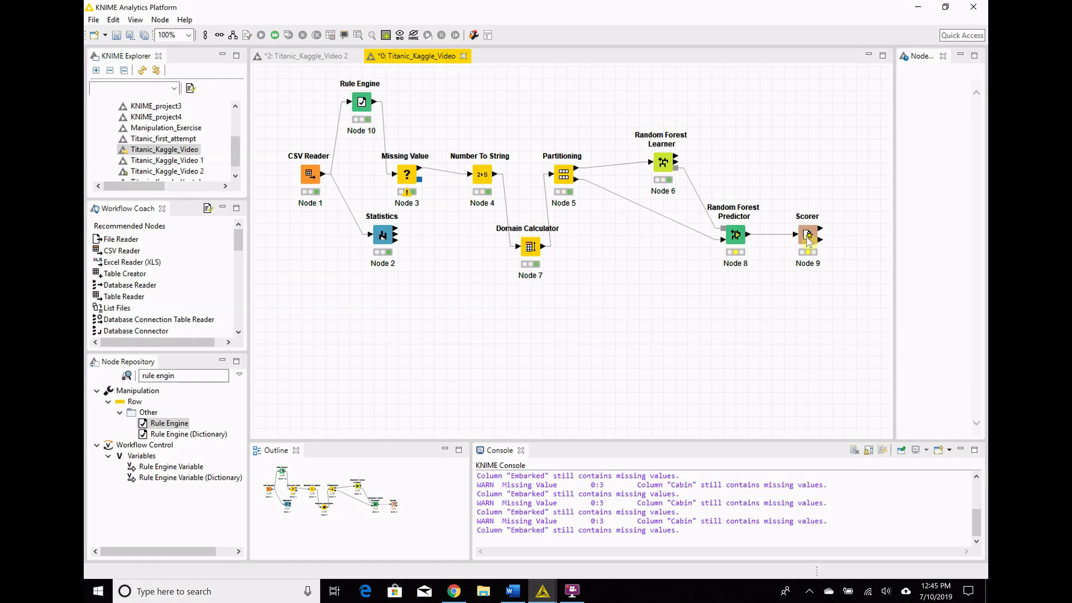
- Execute the Scorer and view its confusion matrix showing 82.123% accuracy
{"action": "left_click", "coordinate": [807, 240]}
{"action": "right_click", "coordinate": [808, 240]}
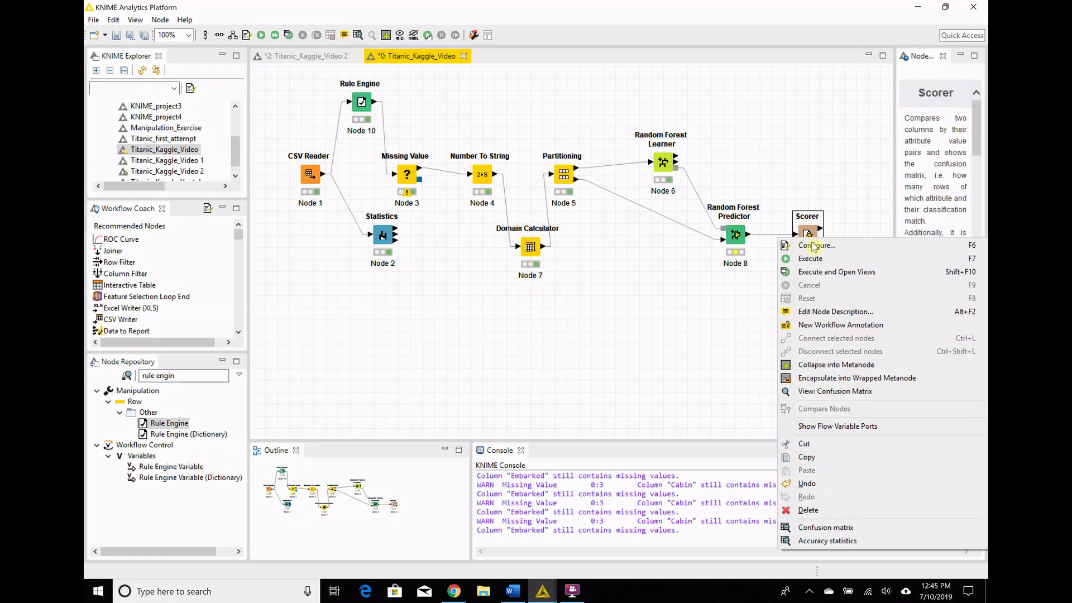
{"action": "left_click", "coordinate": [825, 273]}
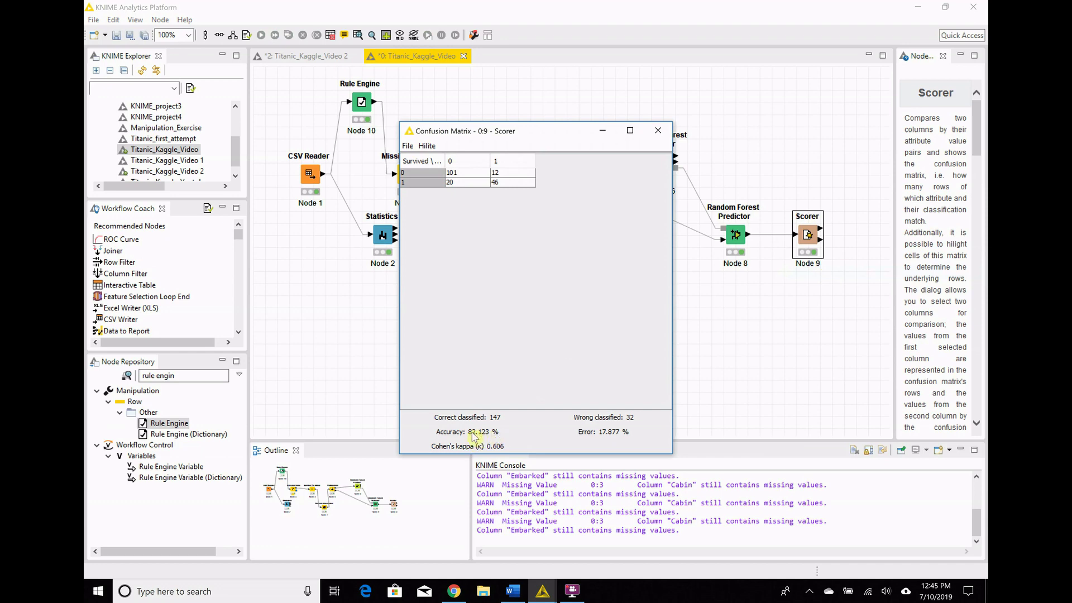
{"action": "mouse_move", "coordinate": [472, 433]}
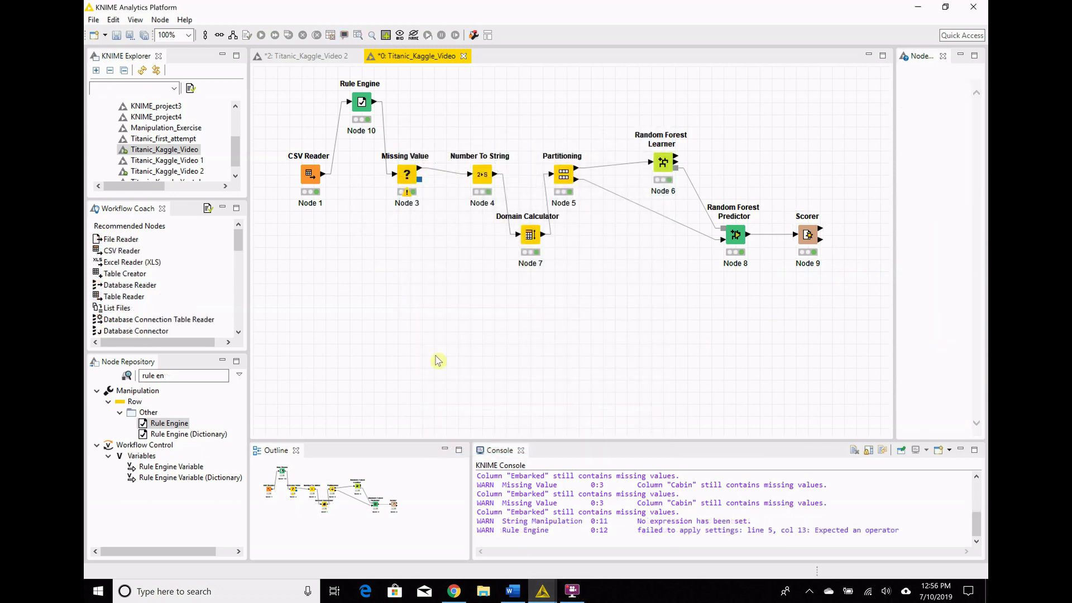
- Check the Rule Engine's classified values table for AgeBracket labels like Infant, Teenager and Senior
{"action": "double_click", "coordinate": [361, 102]}
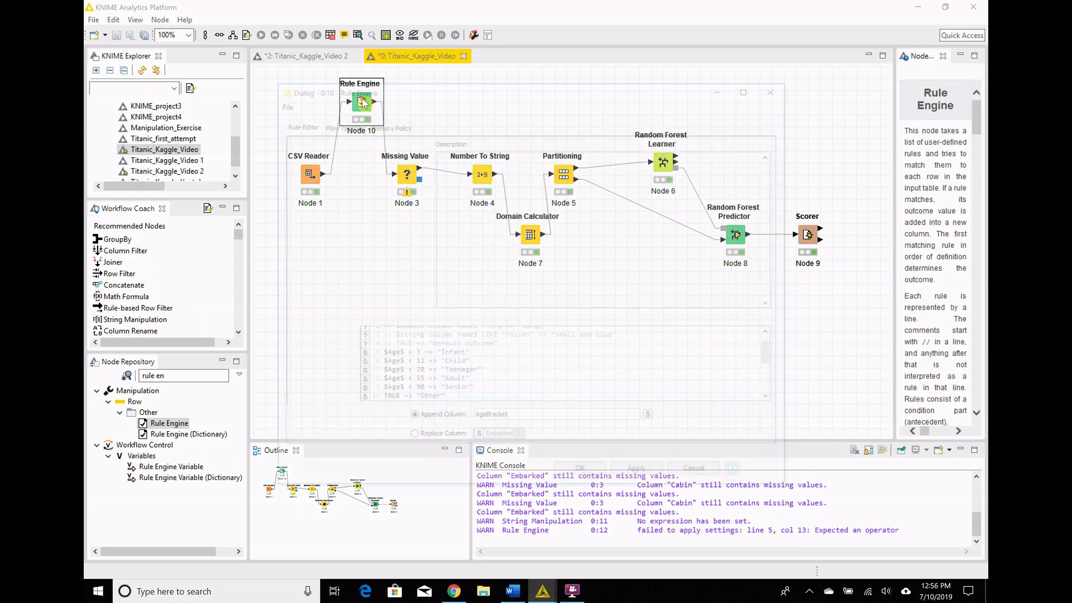
{"action": "left_click", "coordinate": [704, 478]}
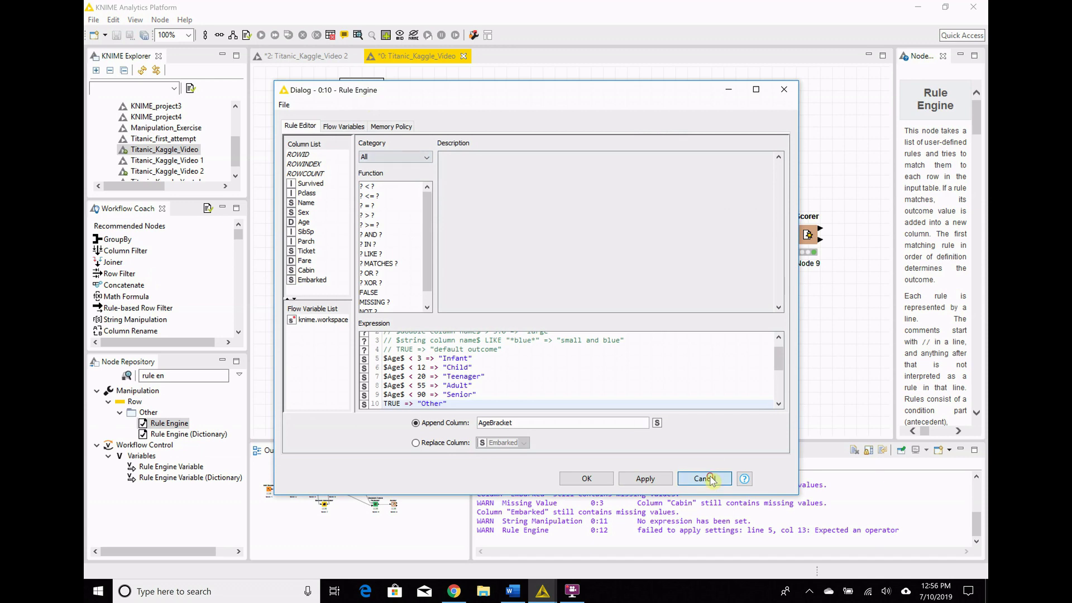
{"action": "right_click", "coordinate": [356, 118]}
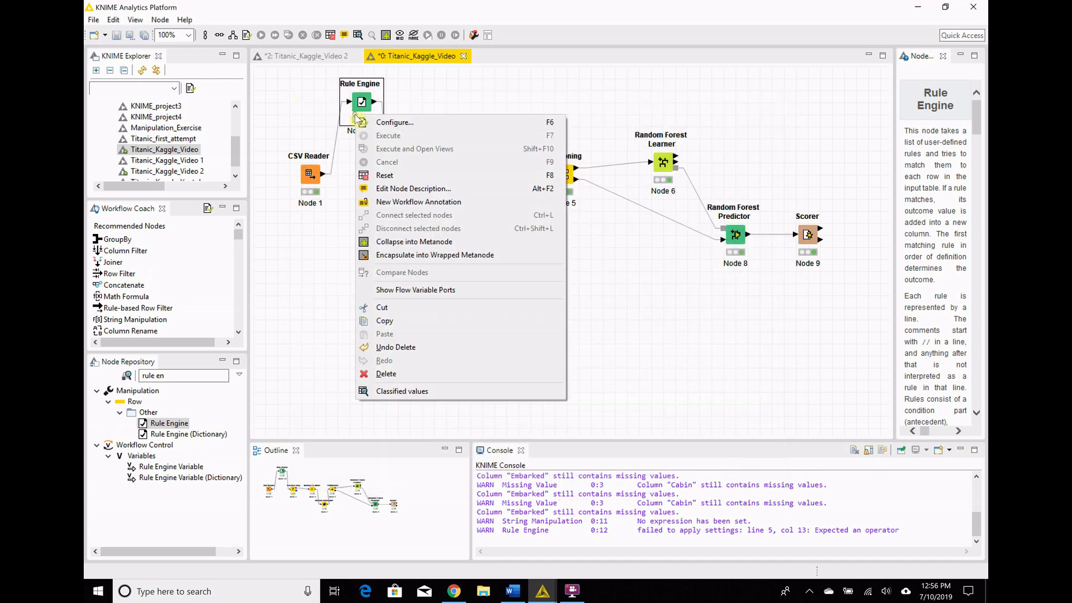
{"action": "left_click", "coordinate": [437, 391]}
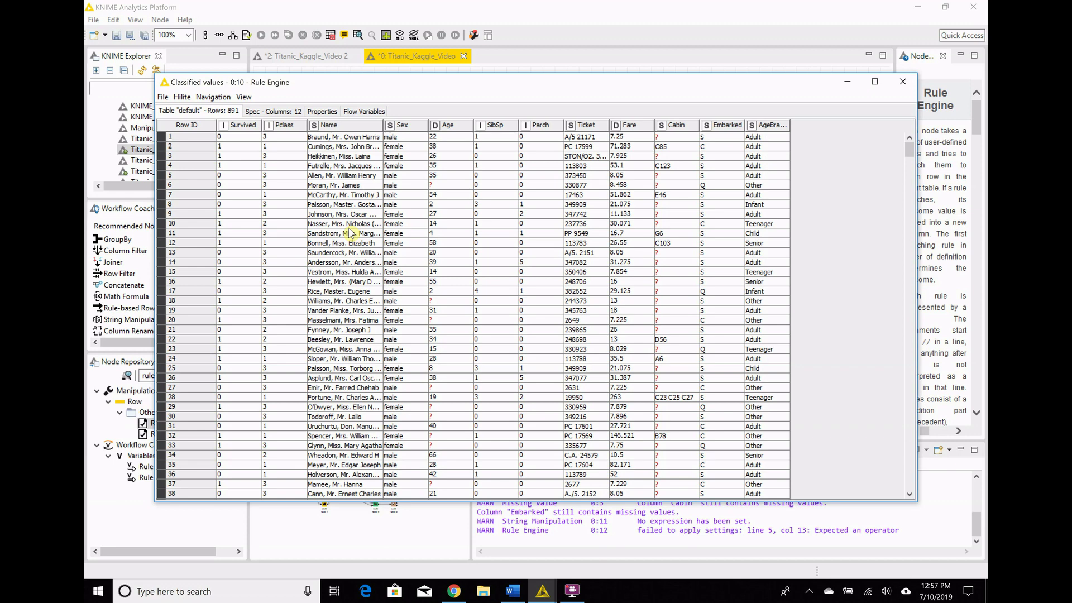
{"action": "left_click", "coordinate": [343, 205]}
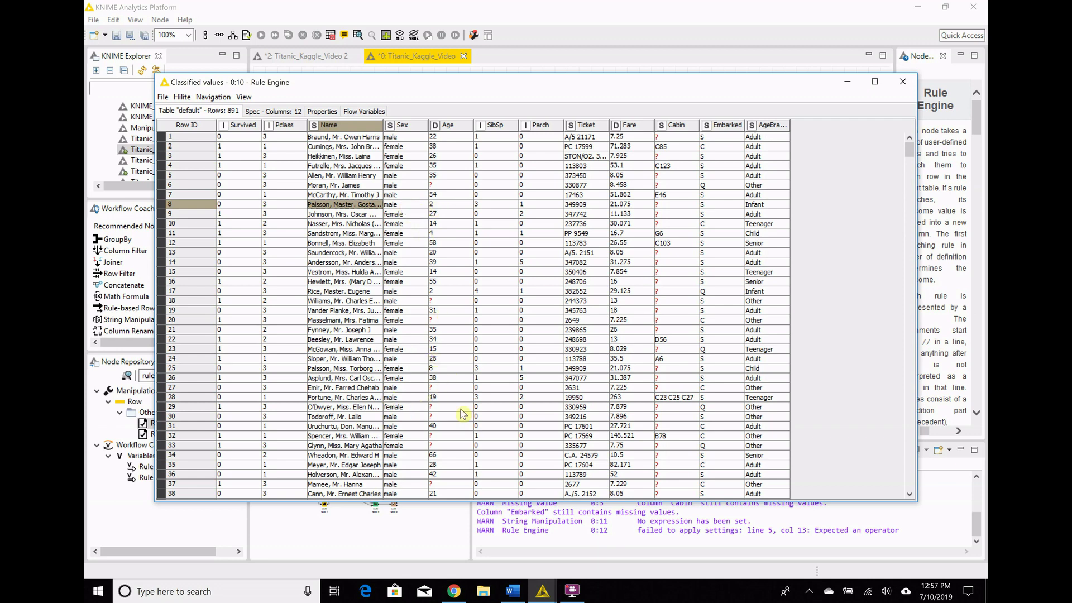
{"action": "left_click", "coordinate": [903, 83]}
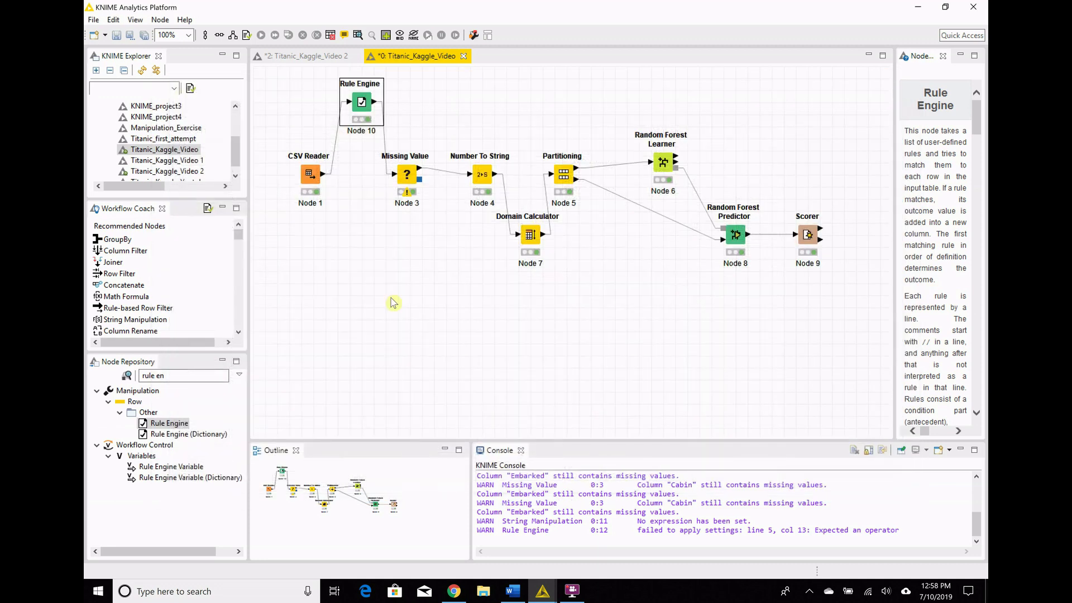
- Add a String Manipulation node via a 'string man' search, fed from CSV Reader's output
{"action": "left_click", "coordinate": [204, 372]}
{"action": "key", "text": "BackSpace"}
{"action": "key", "text": "BackSpace"}
{"action": "key", "text": "BackSpace"}
{"action": "key", "text": "BackSpace"}
{"action": "key", "text": "BackSpace"}
{"action": "key", "text": "BackSpace"}
{"action": "key", "text": "BackSpace"}
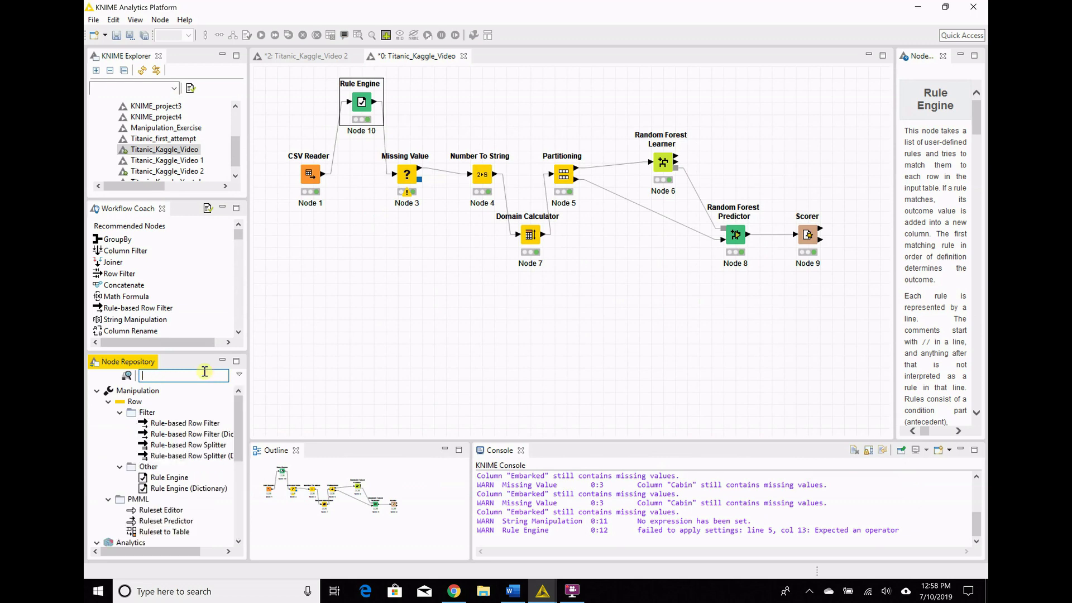
{"action": "type", "text": "string"}
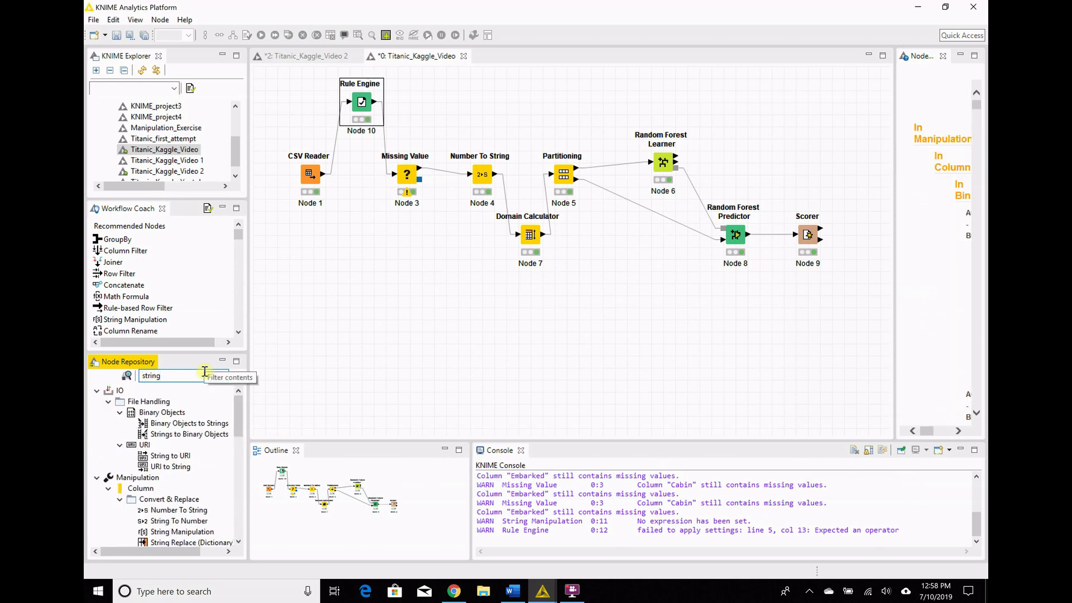
{"action": "type", "text": " man"}
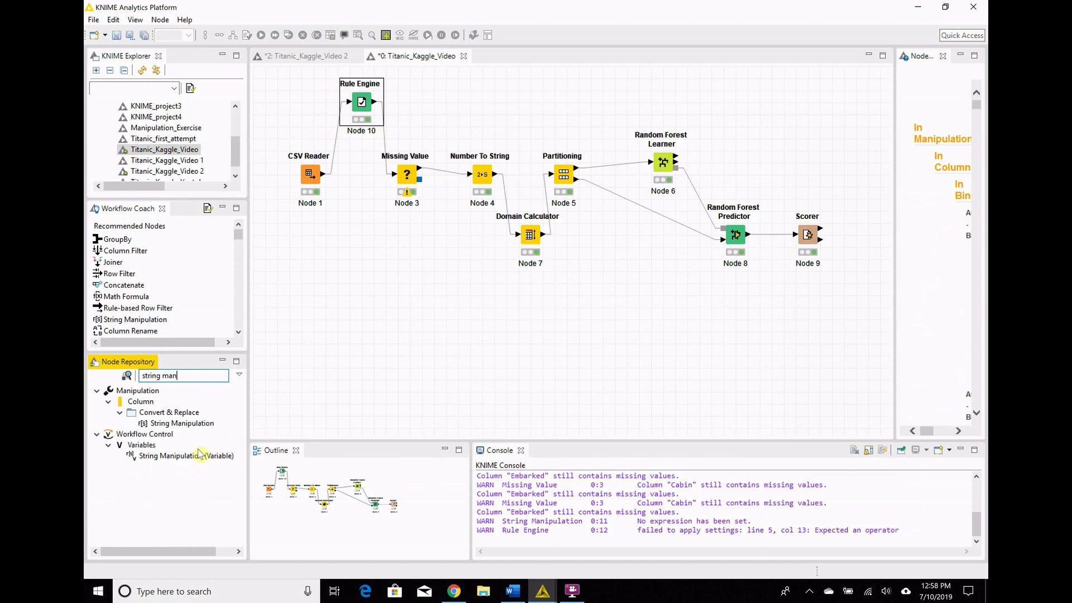
{"action": "left_click_drag", "start_coordinate": [184, 423], "coordinate": [391, 300]}
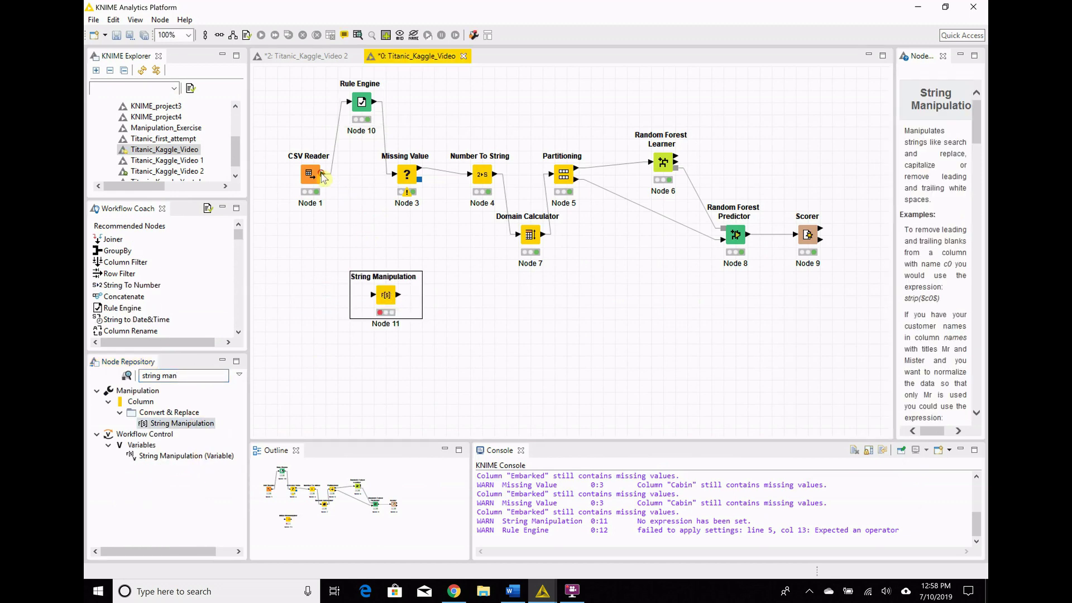
{"action": "left_click_drag", "start_coordinate": [322, 174], "coordinate": [373, 294]}
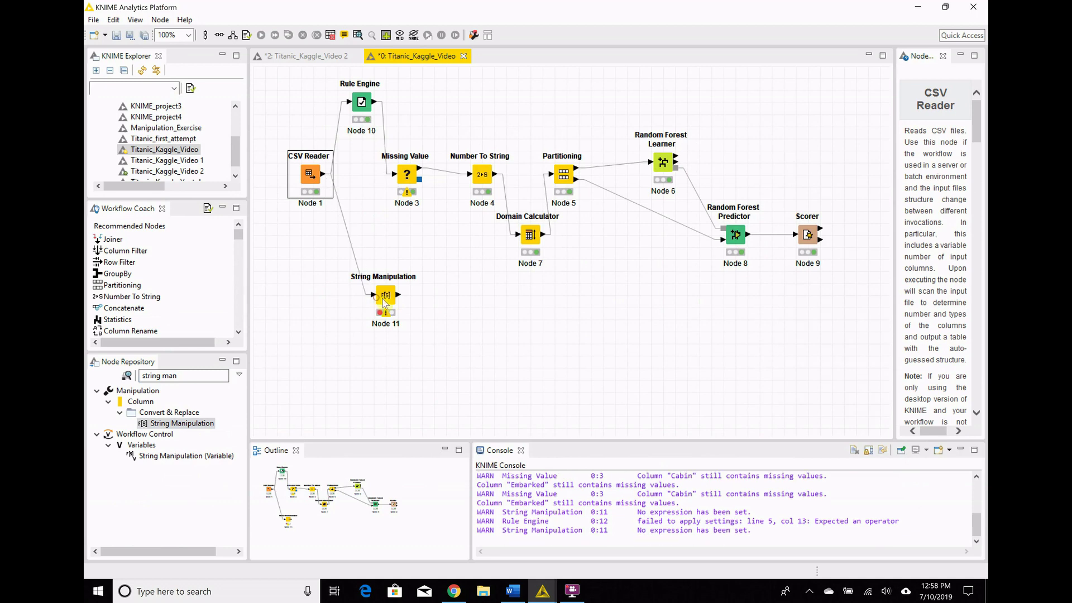
{"action": "right_click", "coordinate": [391, 303]}
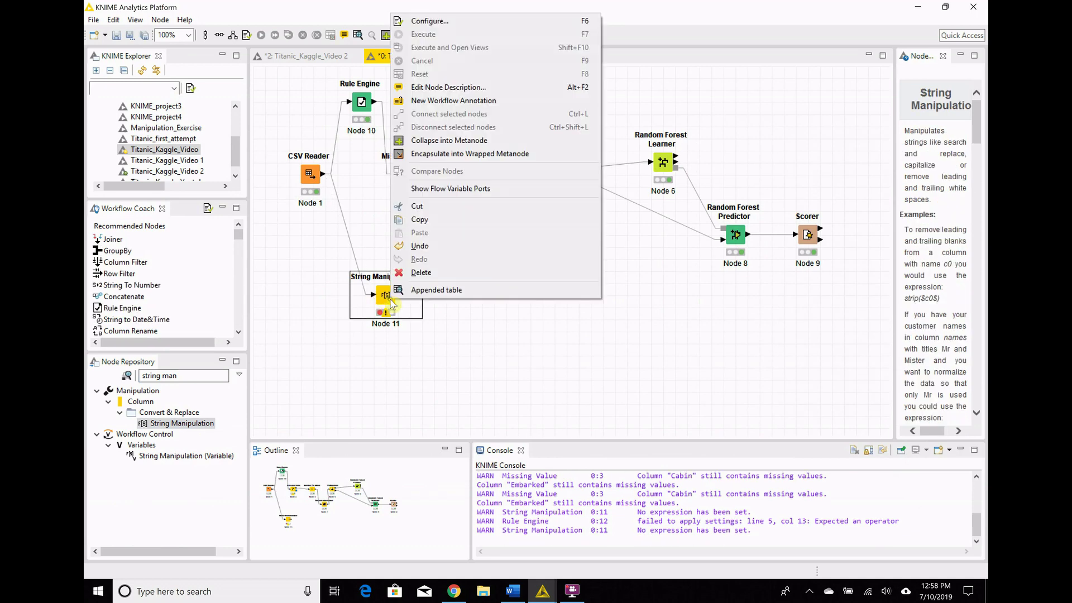
{"action": "left_click", "coordinate": [462, 22]}
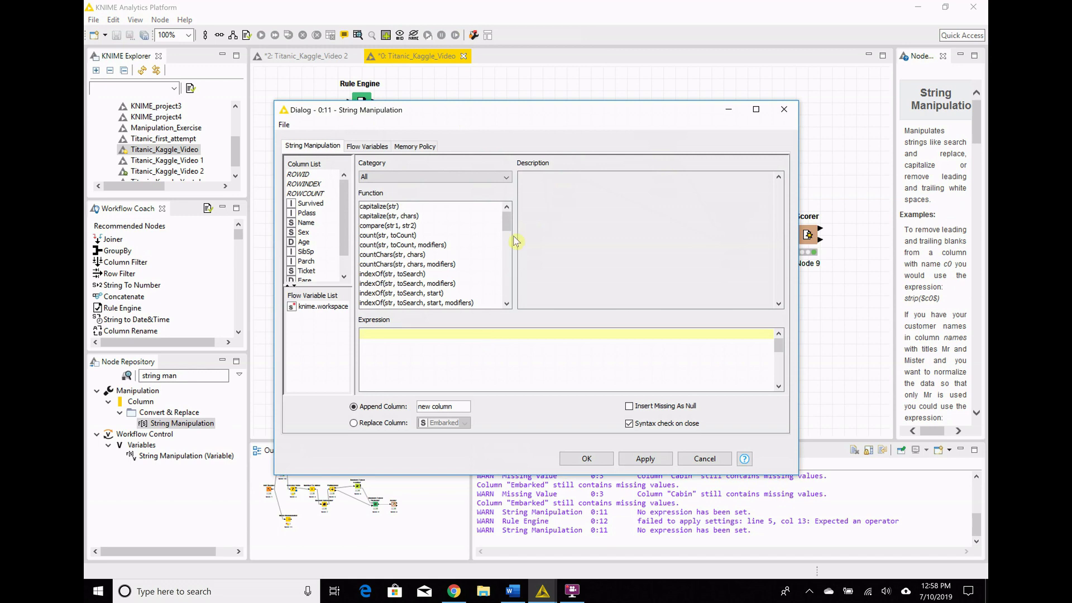
- Start the expression with the substr function applied to the Name column
{"action": "left_click_drag", "start_coordinate": [508, 220], "coordinate": [511, 297]}
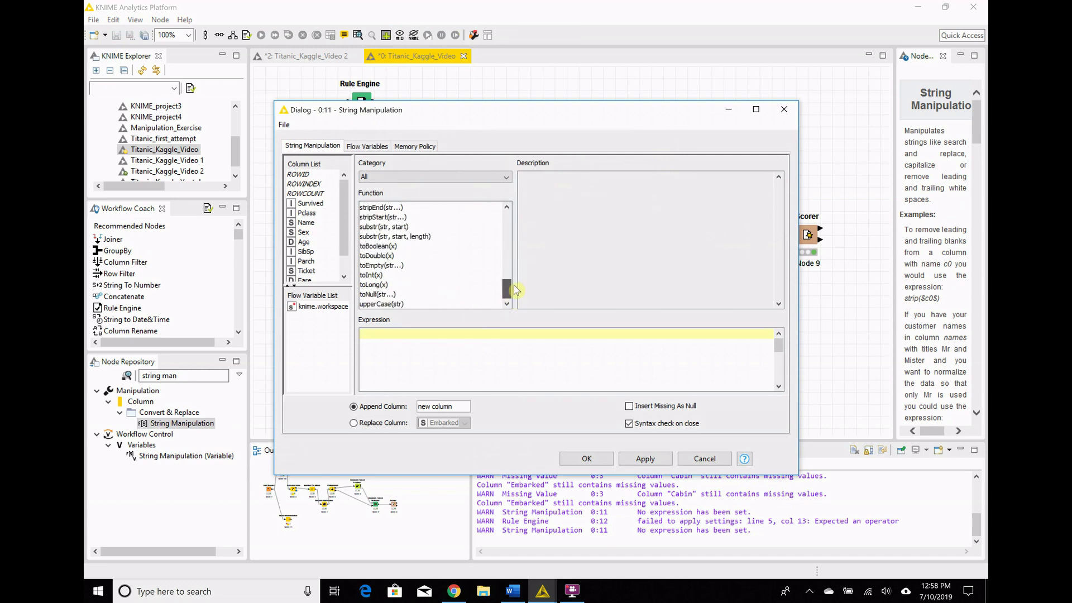
{"action": "scroll", "coordinate": [513, 284], "scroll_direction": "up", "scroll_amount": 2}
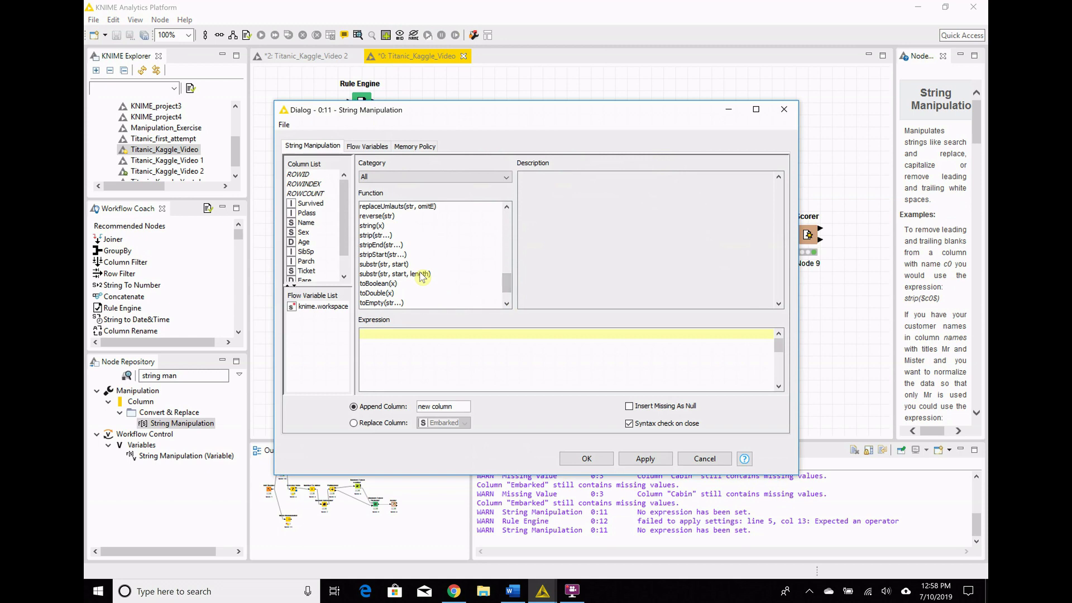
{"action": "left_click", "coordinate": [393, 275]}
{"action": "double_click", "coordinate": [393, 274]}
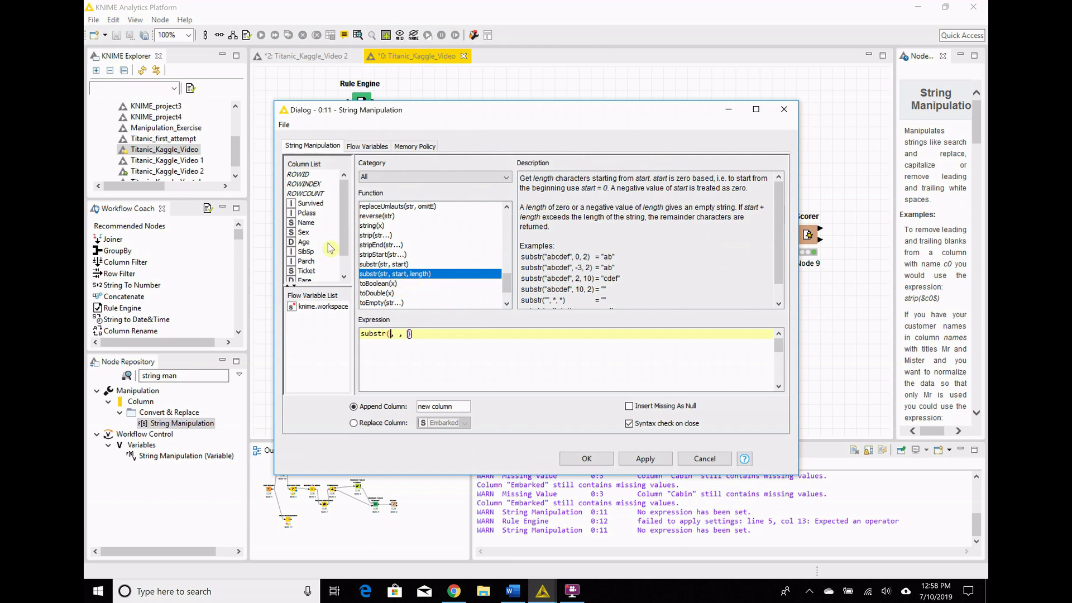
{"action": "double_click", "coordinate": [306, 222]}
- Set substr's start to indexOfChars($Name$, ",")+2 and its length to 4
{"action": "left_click_drag", "start_coordinate": [506, 284], "coordinate": [509, 238]}
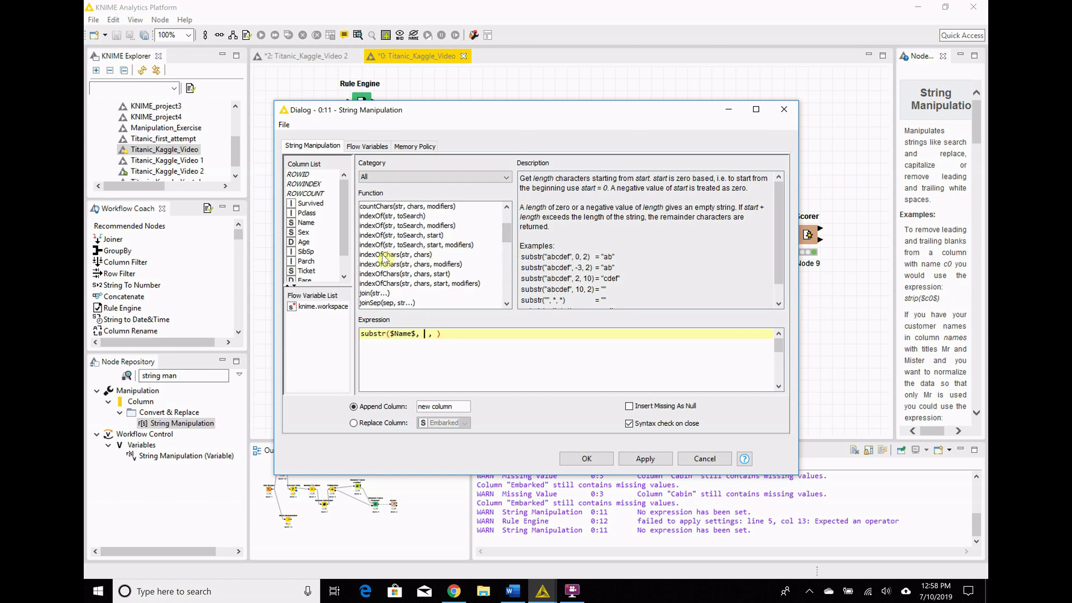
{"action": "left_click", "coordinate": [428, 255]}
{"action": "double_click", "coordinate": [428, 255]}
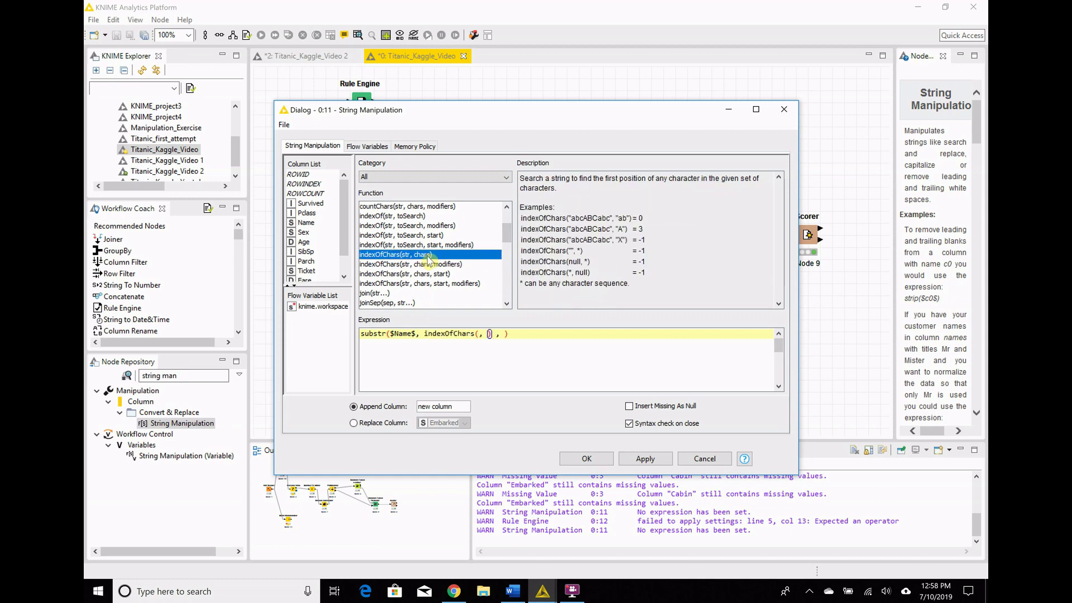
{"action": "double_click", "coordinate": [305, 231]}
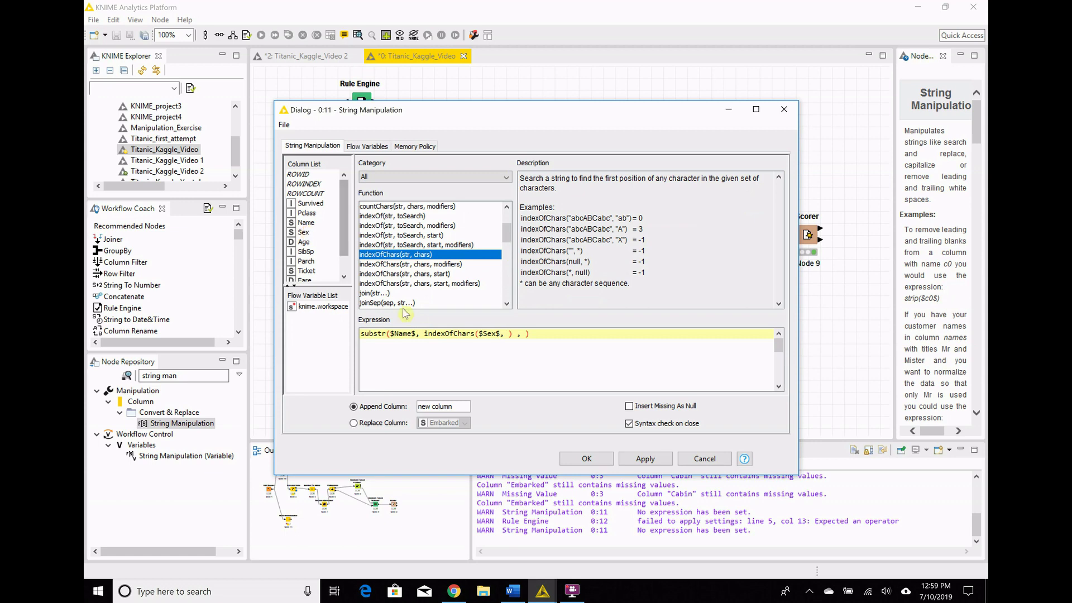
{"action": "key", "text": "BackSpace"}
{"action": "key", "text": "BackSpace"}
{"action": "key", "text": "BackSpace"}
{"action": "key", "text": "BackSpace"}
{"action": "key", "text": "BackSpace"}
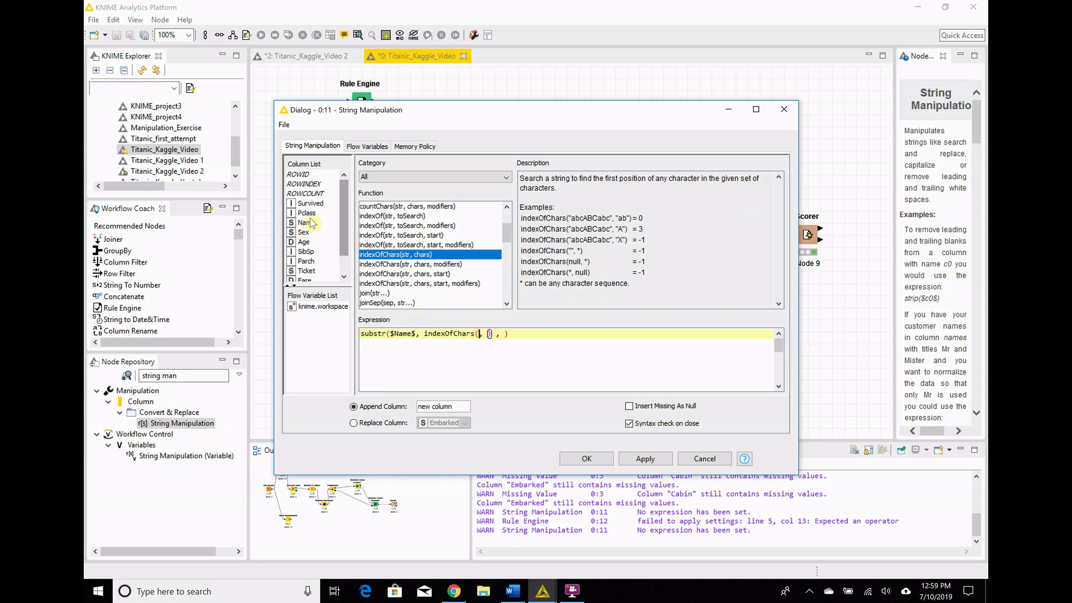
{"action": "double_click", "coordinate": [304, 222]}
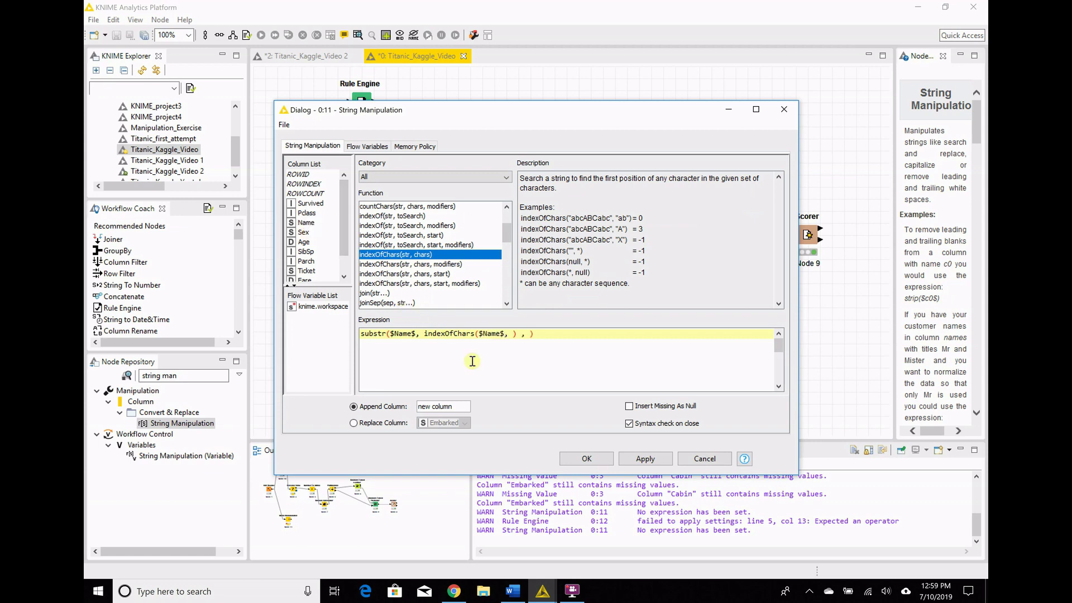
{"action": "key", "text": "Right"}
{"action": "key", "text": "Right"}
{"action": "type", "text": "\",\""}
{"action": "key", "text": "Right"}
{"action": "key", "text": "Right"}
{"action": "type", "text": "+2 ,4"}
{"action": "key", "text": "Right"}
{"action": "key", "text": "Delete"}
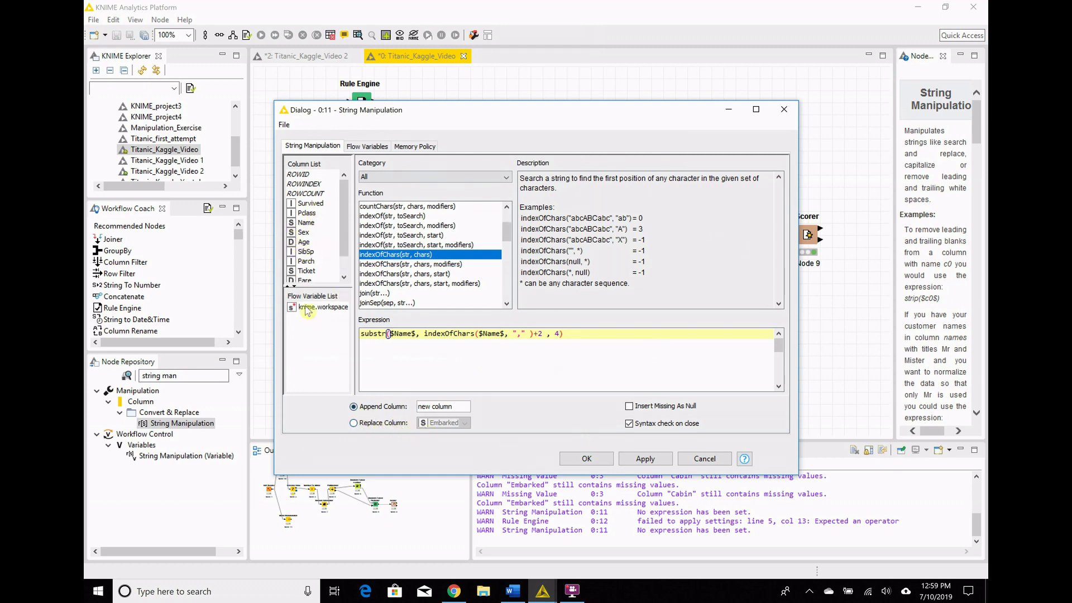
{"action": "left_click", "coordinate": [459, 403]}
- Enter First4Title as the appended column name and apply, accepting the node reset
{"action": "key", "text": "ctrl+a"}
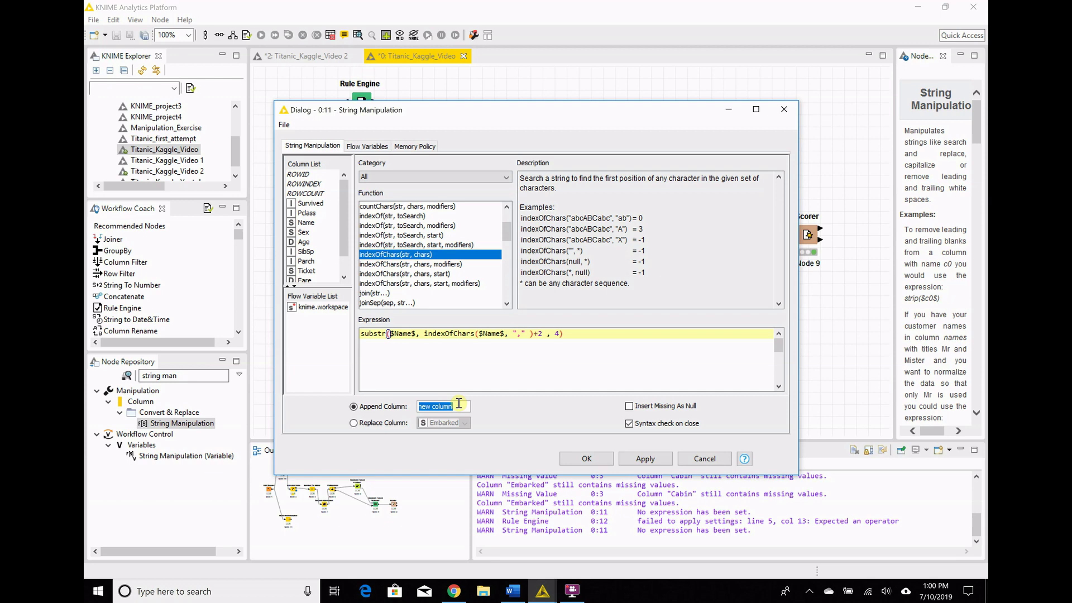
{"action": "type", "text": "First4Title"}
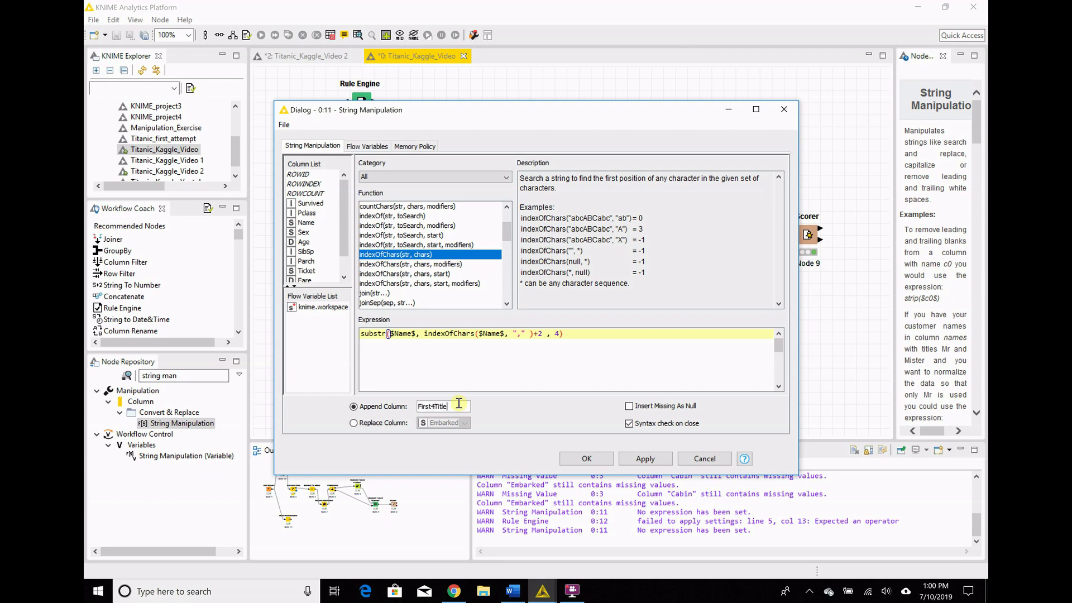
{"action": "left_click", "coordinate": [586, 459]}
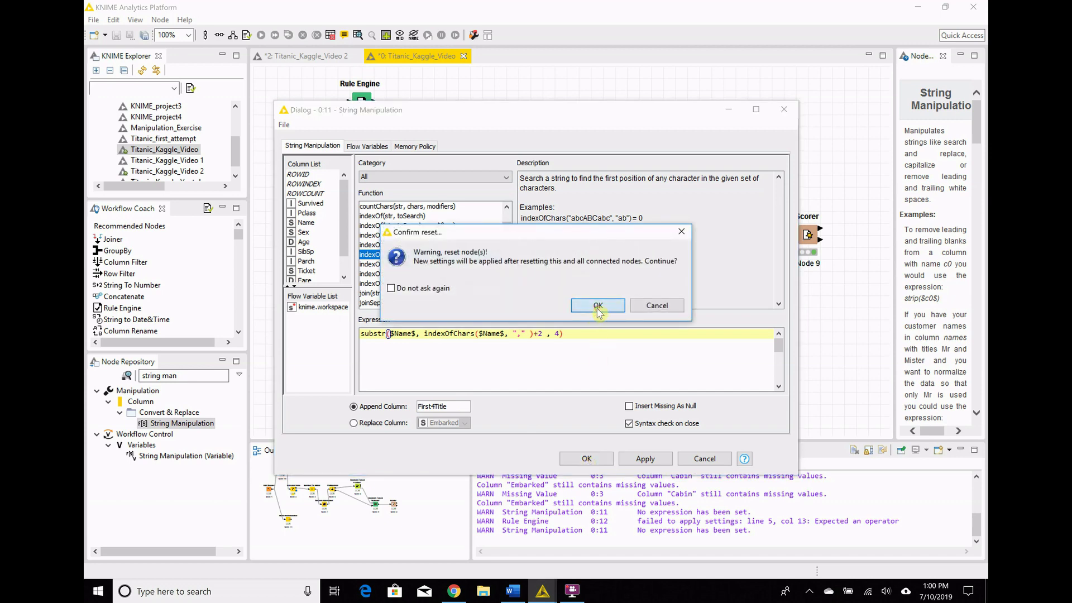
{"action": "left_click", "coordinate": [596, 306]}
- Execute String Manipulation and check First4Title values like Mr., Mrs., Miss and Mast
{"action": "right_click", "coordinate": [386, 299]}
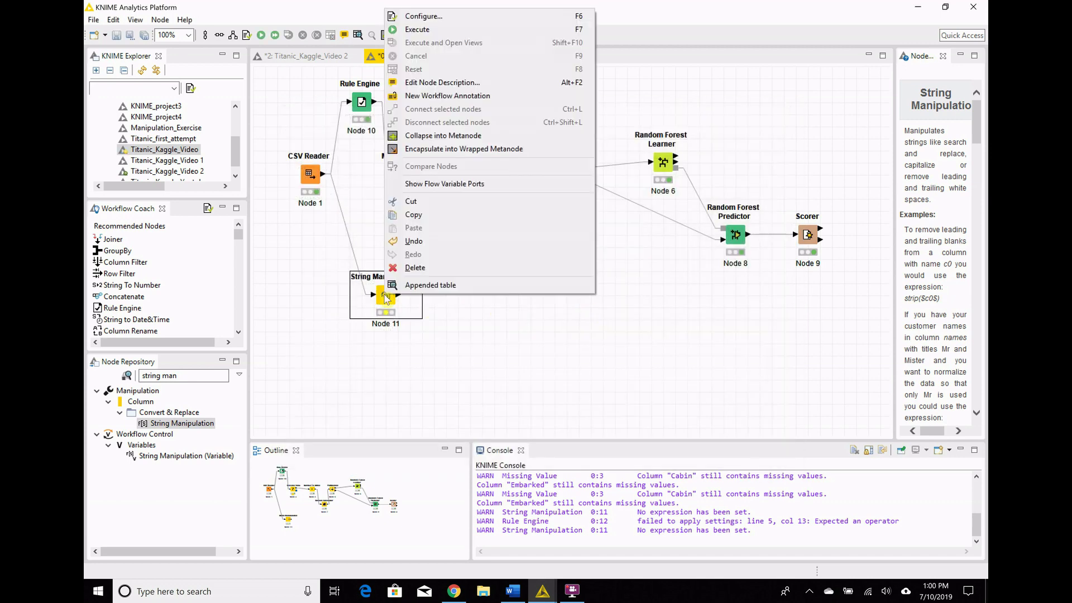
{"action": "left_click", "coordinate": [505, 34]}
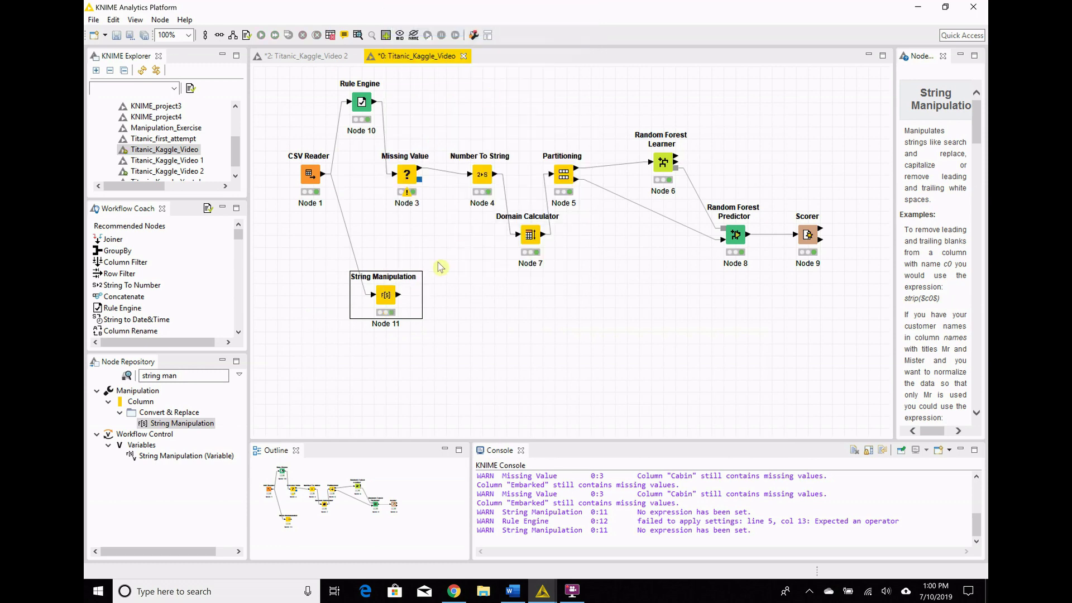
{"action": "right_click", "coordinate": [385, 296]}
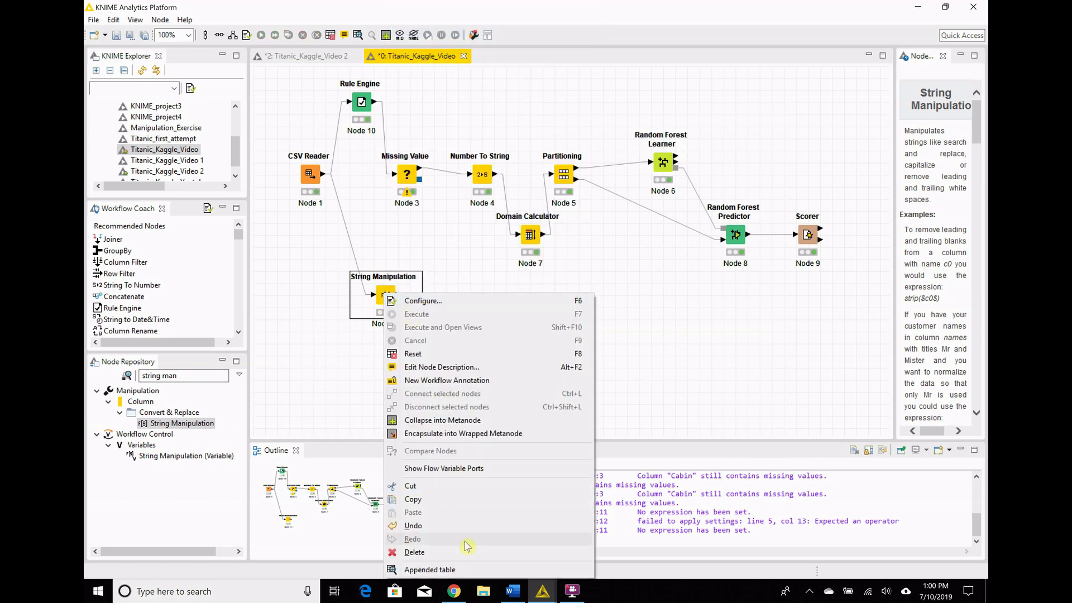
{"action": "left_click", "coordinate": [462, 575]}
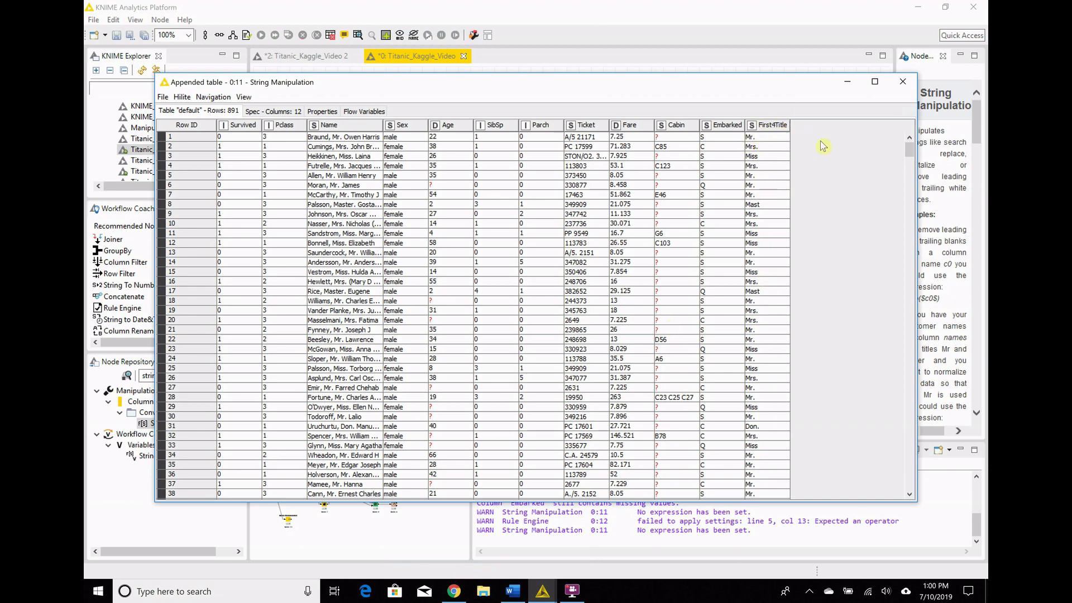
{"action": "left_click", "coordinate": [903, 83]}
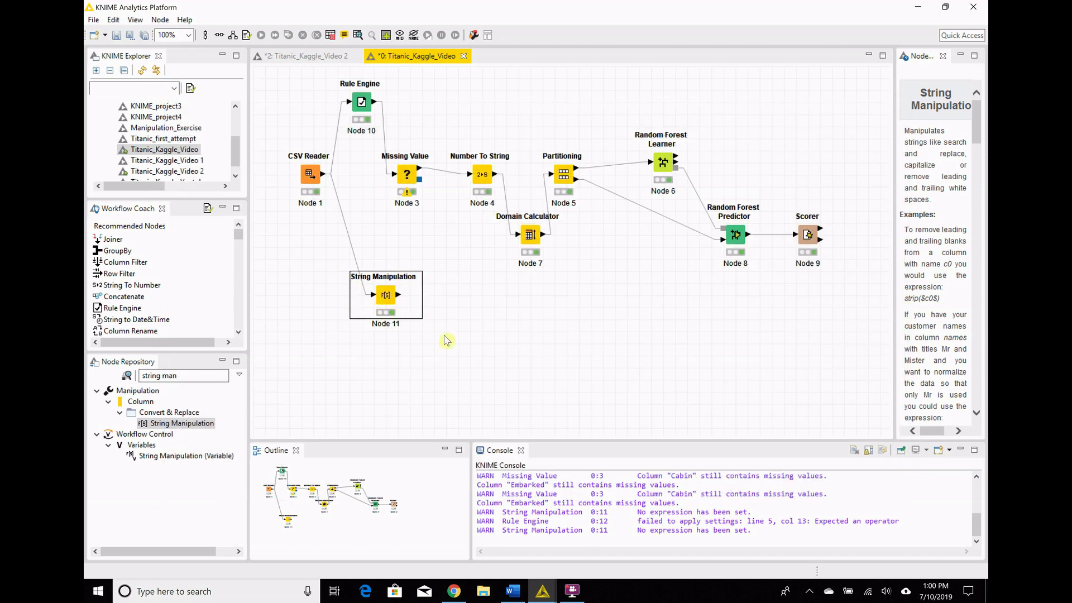
- Add a Rule Engine node after String Manipulation from a 'Rule e' search and configure it
{"action": "left_click", "coordinate": [191, 371]}
{"action": "key", "text": "BackSpace"}
{"action": "key", "text": "BackSpace"}
{"action": "key", "text": "BackSpace"}
{"action": "key", "text": "BackSpace"}
{"action": "key", "text": "BackSpace"}
{"action": "key", "text": "BackSpace"}
{"action": "key", "text": "BackSpace"}
{"action": "key", "text": "BackSpace"}
{"action": "key", "text": "BackSpace"}
{"action": "key", "text": "BackSpace"}
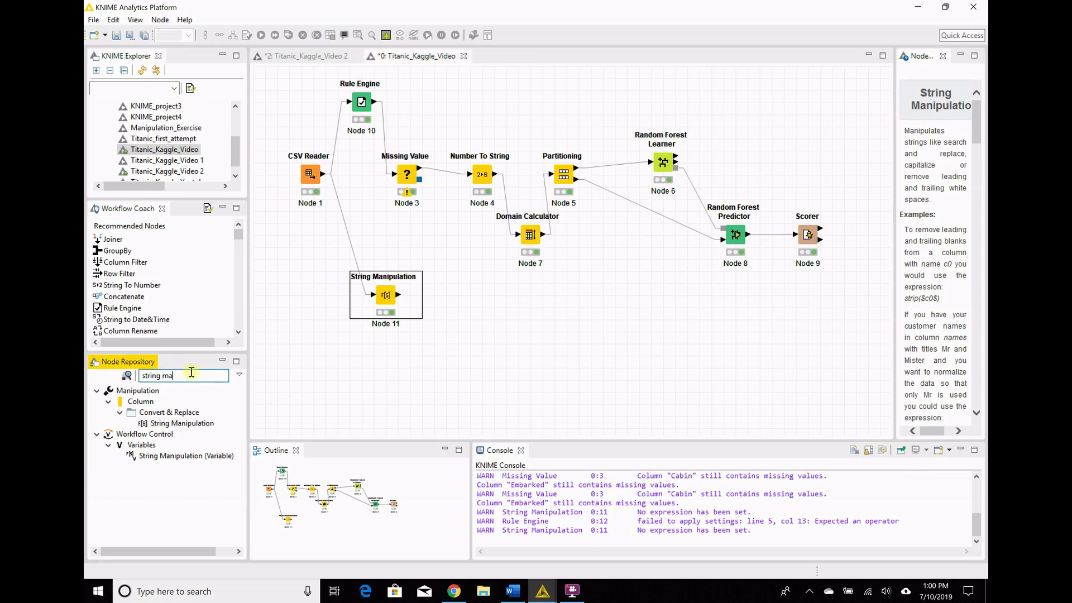
{"action": "type", "text": "Rule"}
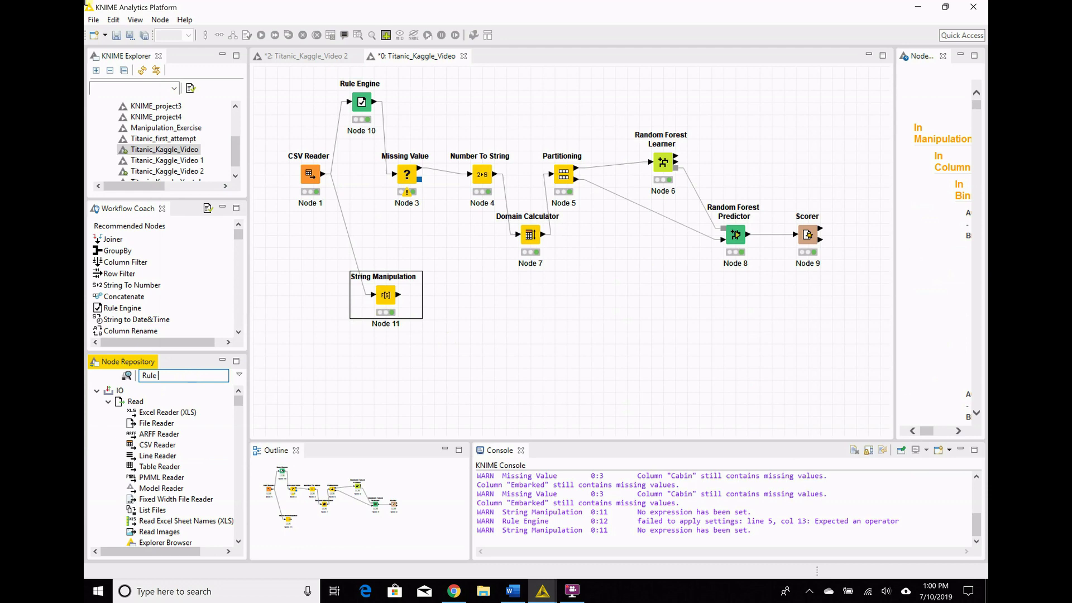
{"action": "type", "text": " e"}
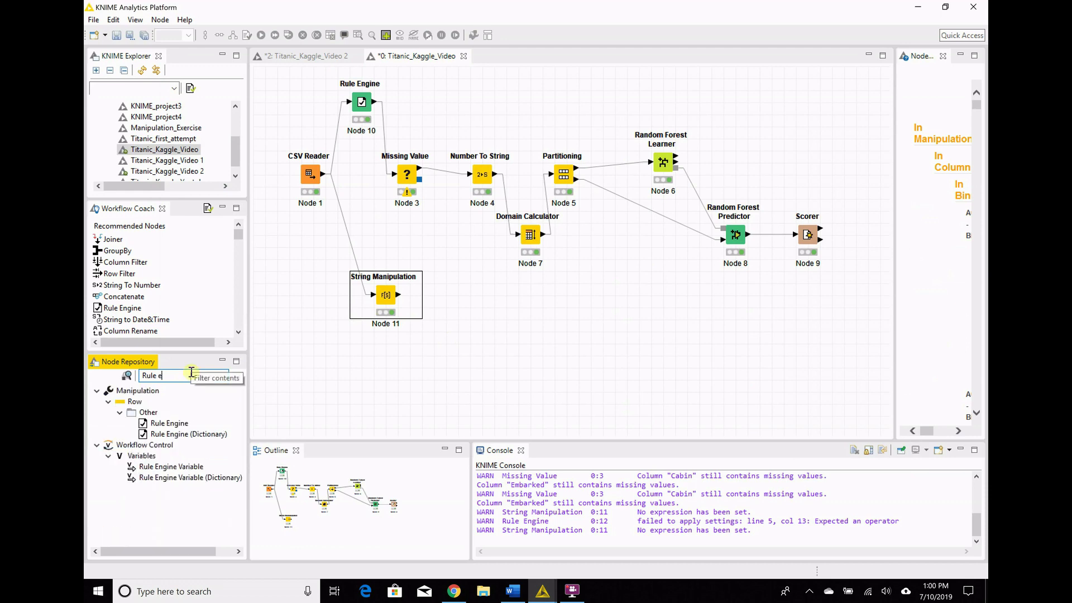
{"action": "double_click", "coordinate": [168, 424]}
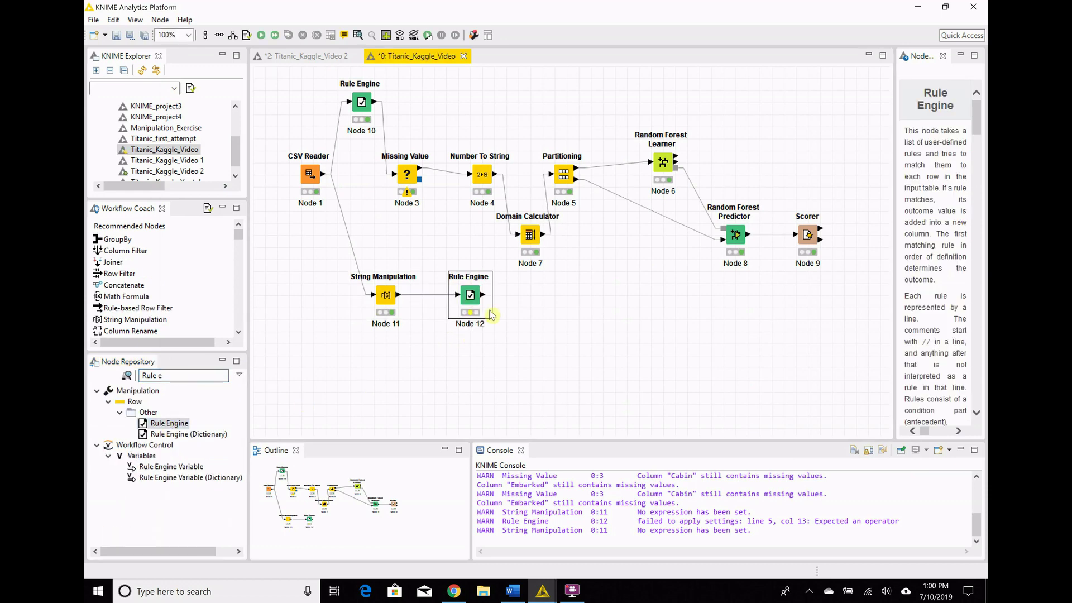
{"action": "left_click", "coordinate": [468, 299]}
{"action": "right_click", "coordinate": [467, 299]}
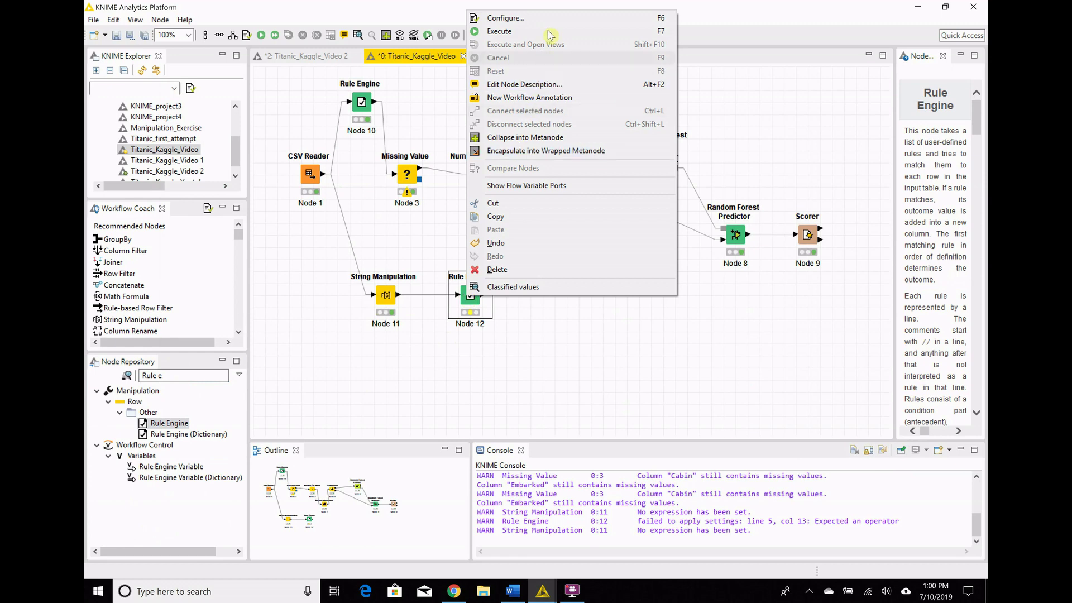
{"action": "left_click", "coordinate": [552, 19]}
- Replace 'prediction' with AgeBracket2 and begin the first rule with $First4Title$
{"action": "left_click", "coordinate": [413, 380]}
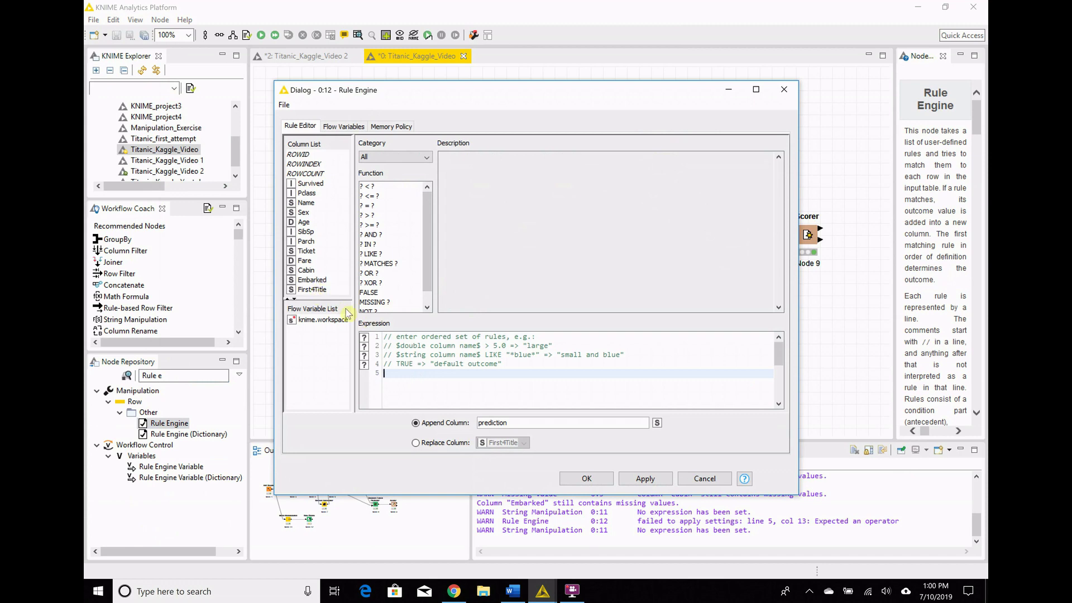
{"action": "left_click", "coordinate": [519, 423]}
{"action": "key", "text": "BackSpace"}
{"action": "key", "text": "BackSpace"}
{"action": "key", "text": "BackSpace"}
{"action": "key", "text": "BackSpace"}
{"action": "key", "text": "BackSpace"}
{"action": "key", "text": "BackSpace"}
{"action": "key", "text": "BackSpace"}
{"action": "key", "text": "BackSpace"}
{"action": "key", "text": "BackSpace"}
{"action": "key", "text": "BackSpace"}
{"action": "type", "text": "AgeBracket2"}
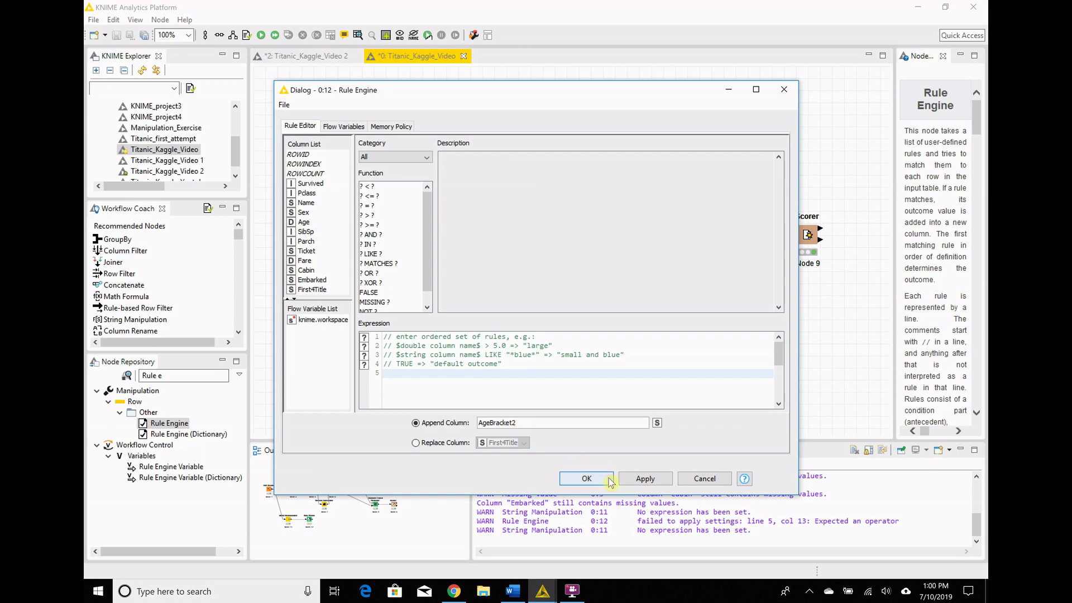
{"action": "left_click", "coordinate": [483, 378]}
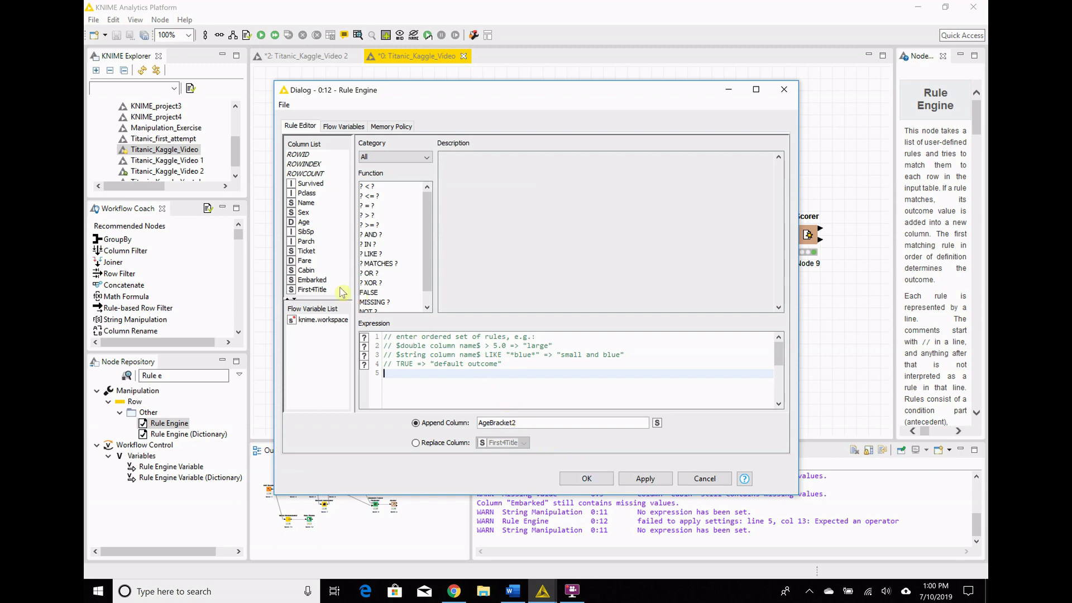
{"action": "double_click", "coordinate": [312, 289]}
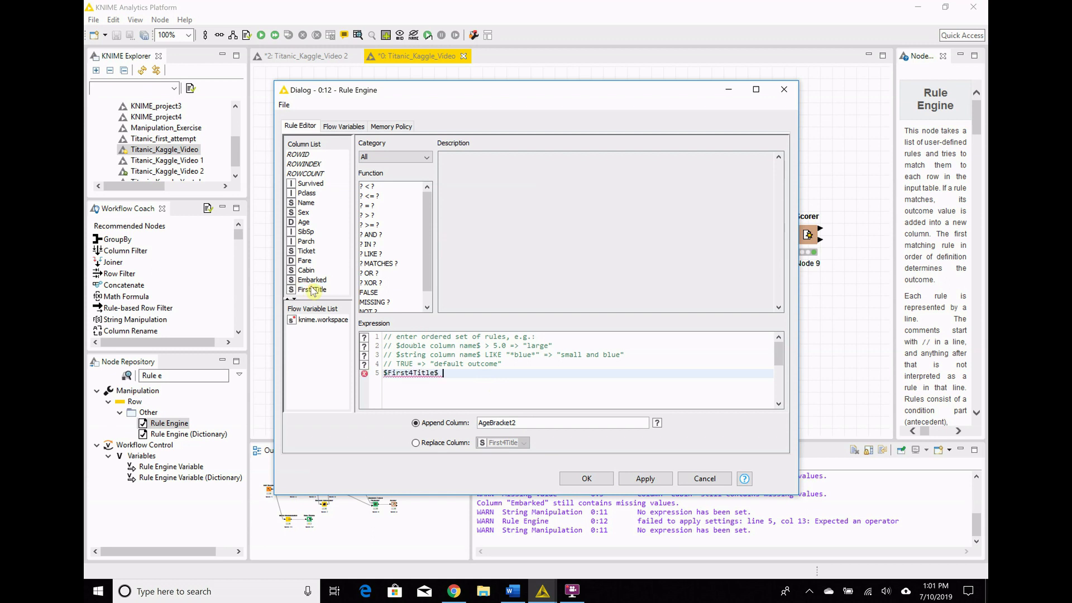
- Write rules mapping First4Title "Mrs.", "Mr. ", "Dr. " to "Adult" and "Miss", "Mast" to "Child", and confirm
{"action": "type", "text": "IN ("}
{"action": "type", "text": "\"Mrs.\",\""}
{"action": "type", "text": "Mr"}
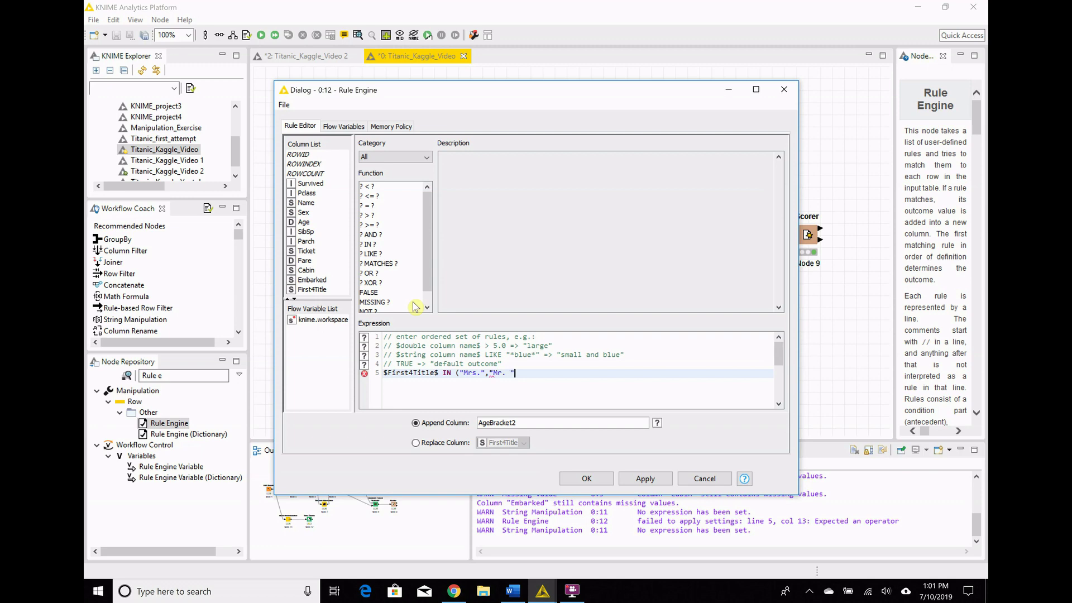
{"action": "type", "text": ". \", \"Dr. \") => \"Adult\""}
{"action": "key", "text": "Return"}
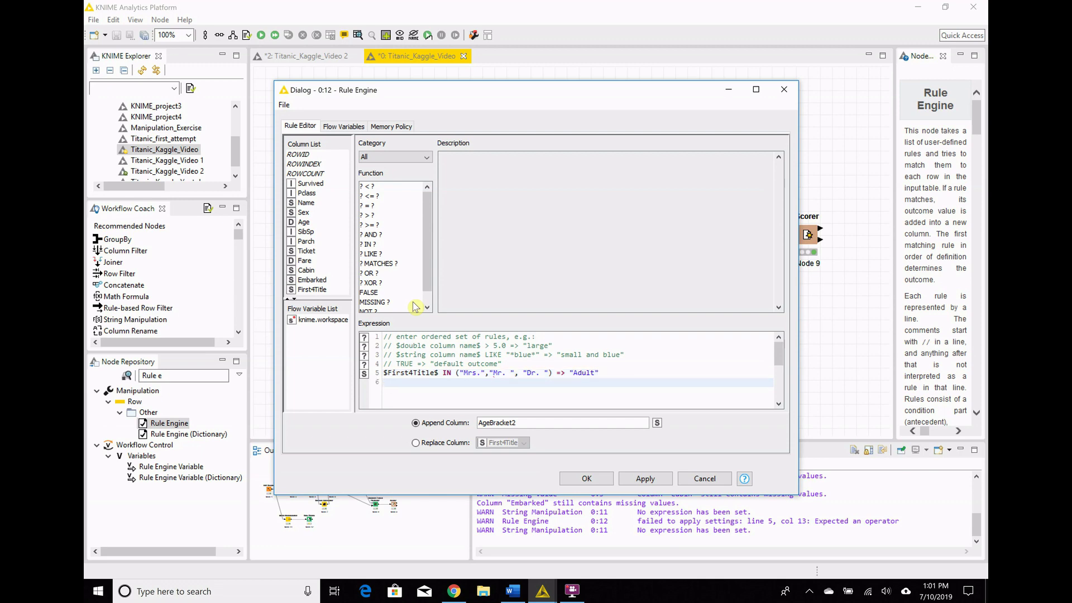
{"action": "double_click", "coordinate": [311, 290]}
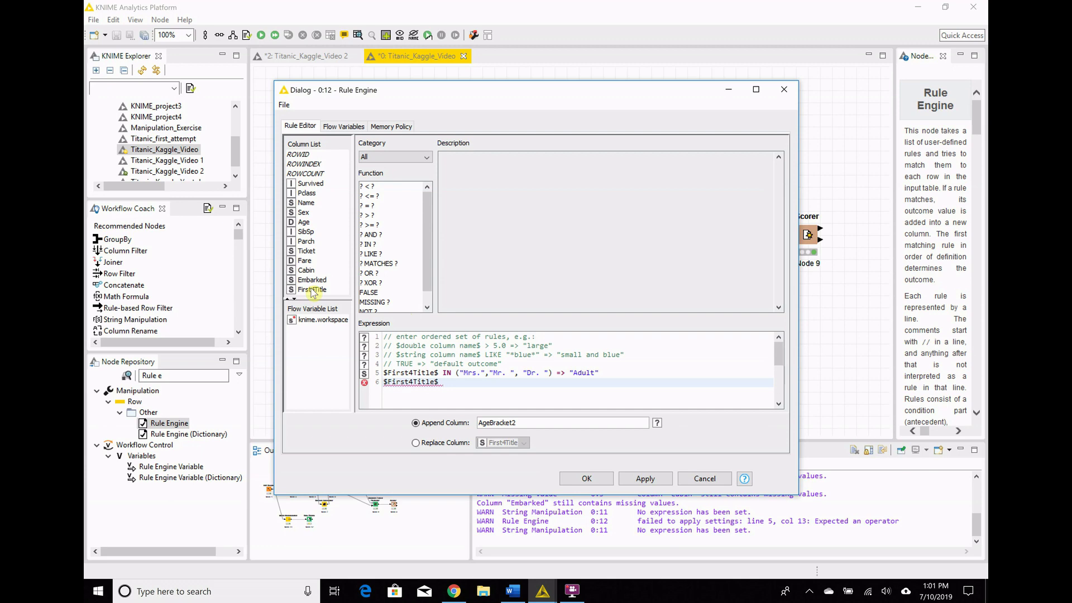
{"action": "type", "text": "IN (\"Miss\",\"Mast\") => \"Child\""}
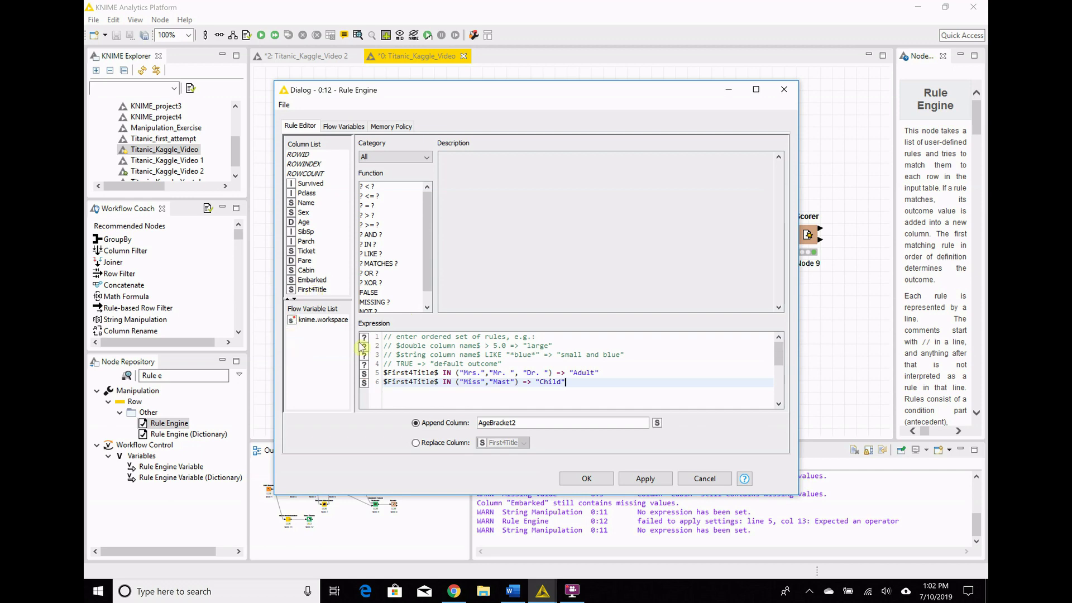
{"action": "left_click", "coordinate": [586, 478]}
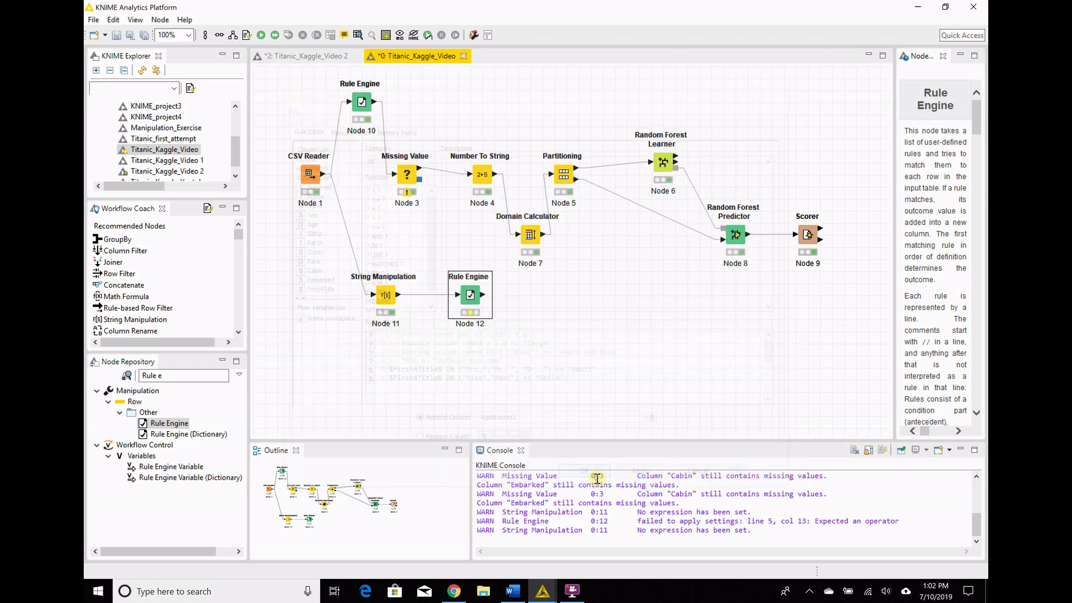
{"action": "right_click", "coordinate": [486, 295]}
- Execute Node 12 and check its Classified values table for the Adult/Child AgeBracket2 column
{"action": "left_click", "coordinate": [509, 311]}
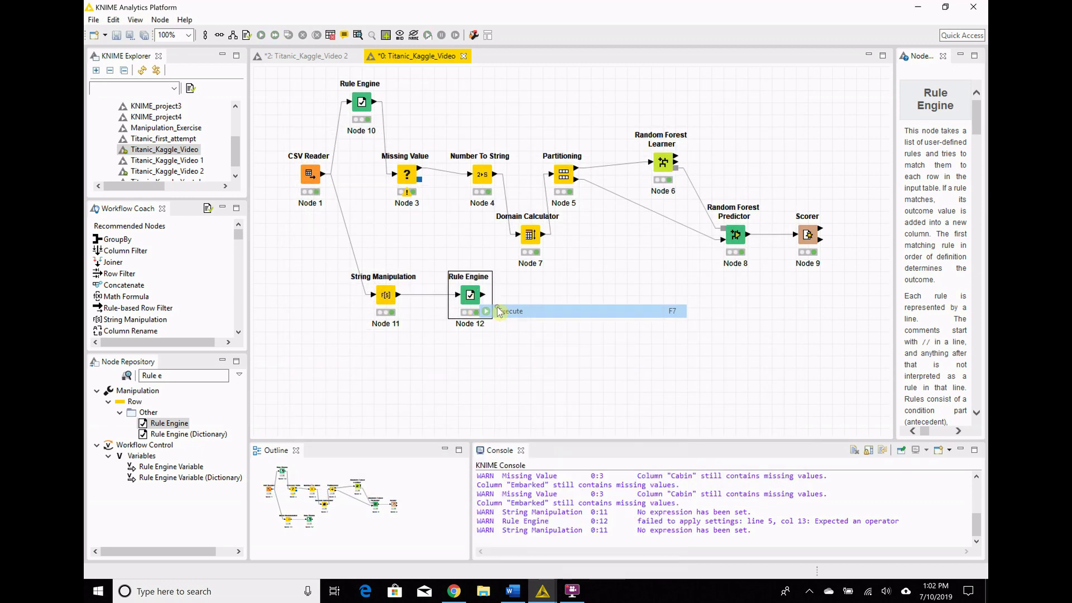
{"action": "right_click", "coordinate": [467, 303]}
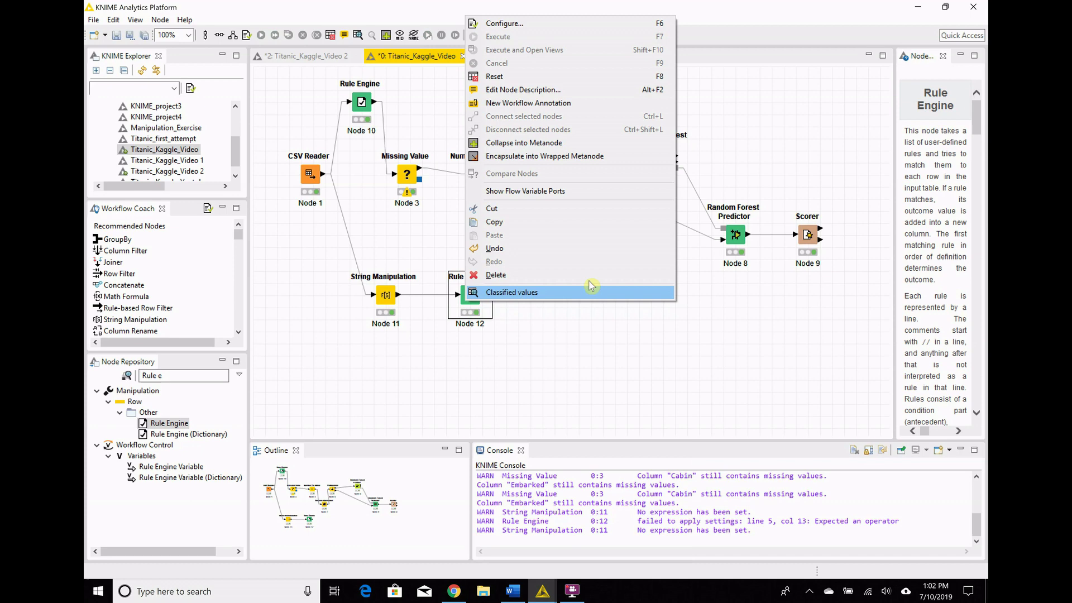
{"action": "left_click", "coordinate": [524, 293]}
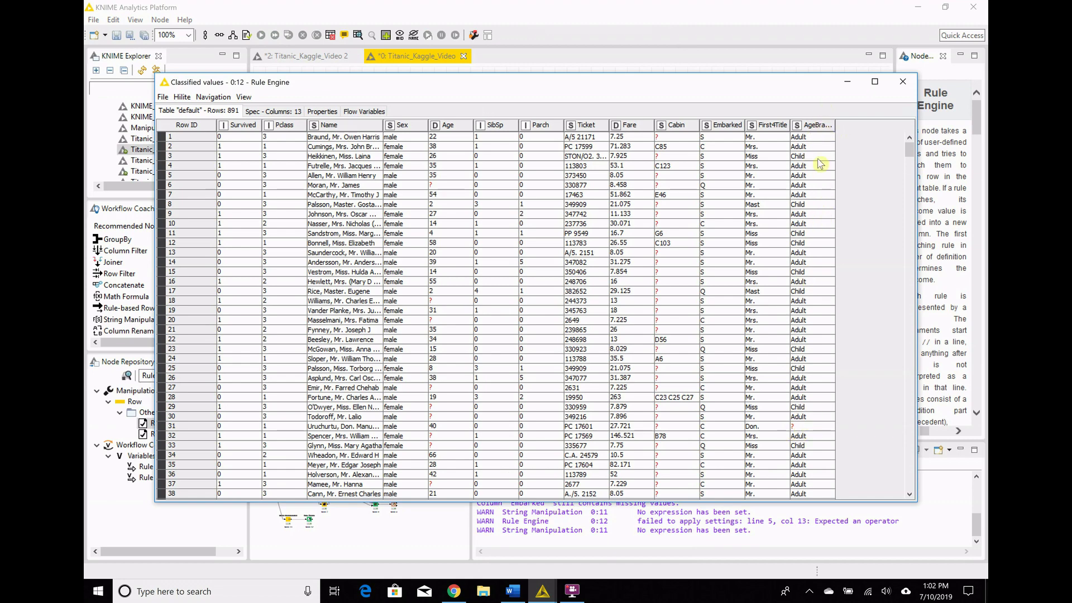
{"action": "left_click", "coordinate": [903, 81]}
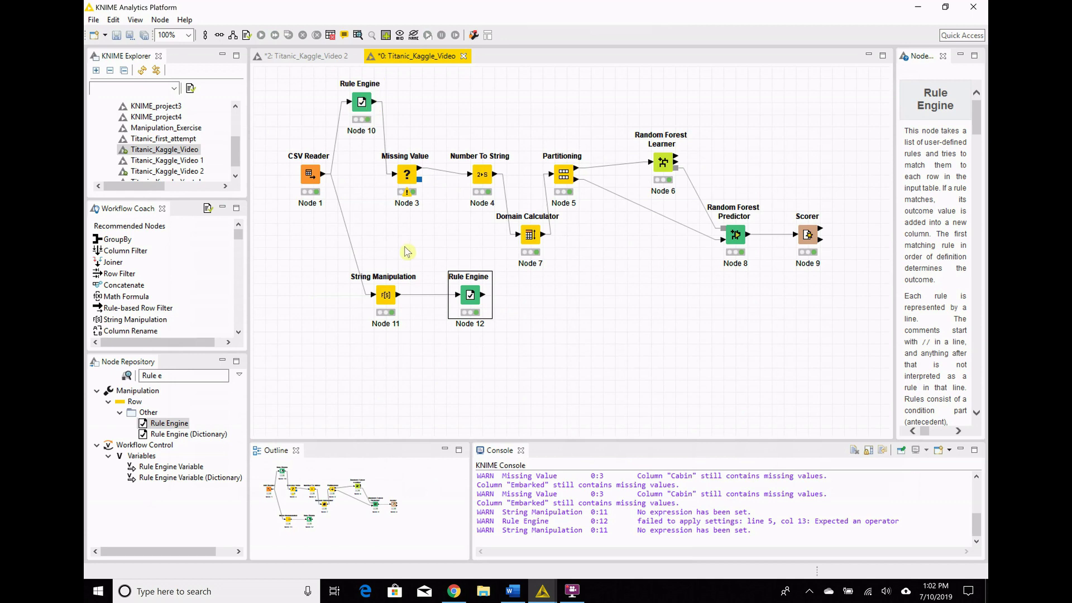
{"action": "left_click", "coordinate": [360, 115]}
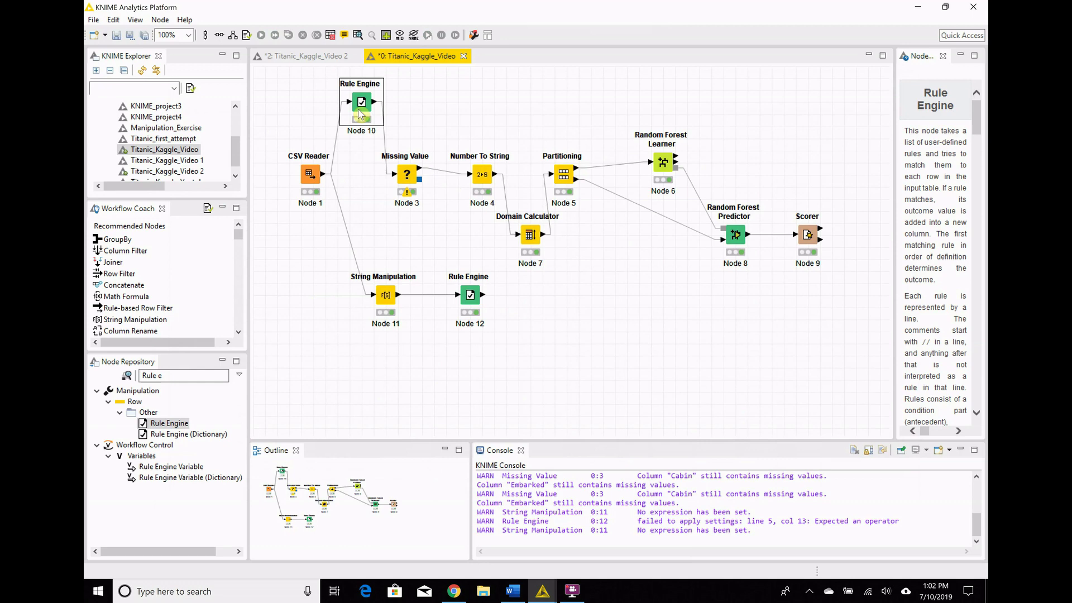
- Duplicate the original Rule Engine as Node 13 and connect Node 12's output to it
{"action": "key", "text": "ctrl+c"}
{"action": "key", "text": "ctrl+v"}
{"action": "left_click_drag", "start_coordinate": [445, 203], "coordinate": [552, 323]}
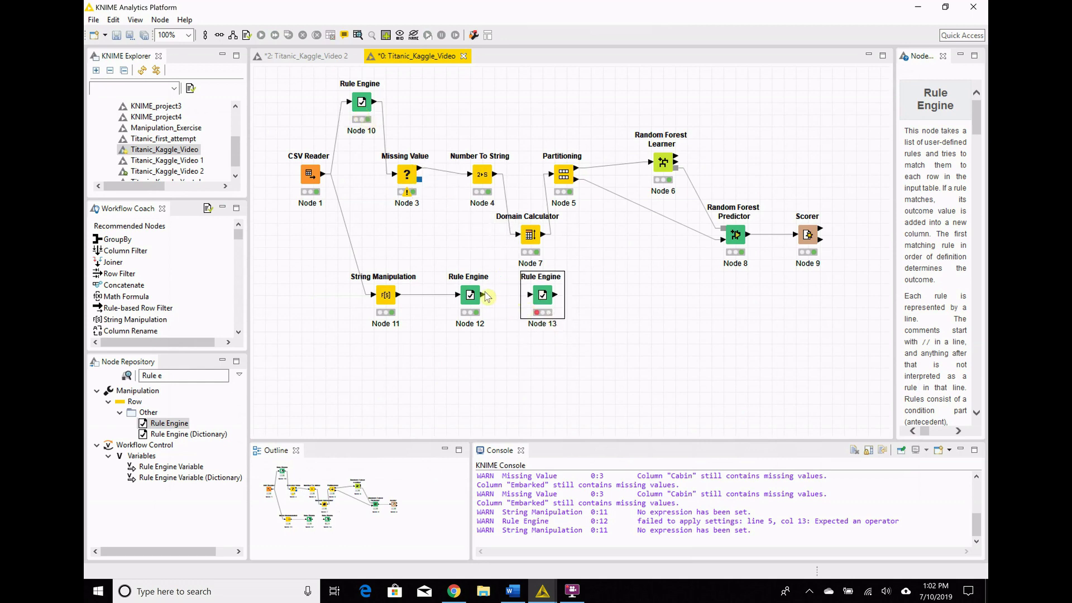
{"action": "left_click_drag", "start_coordinate": [483, 295], "coordinate": [543, 302]}
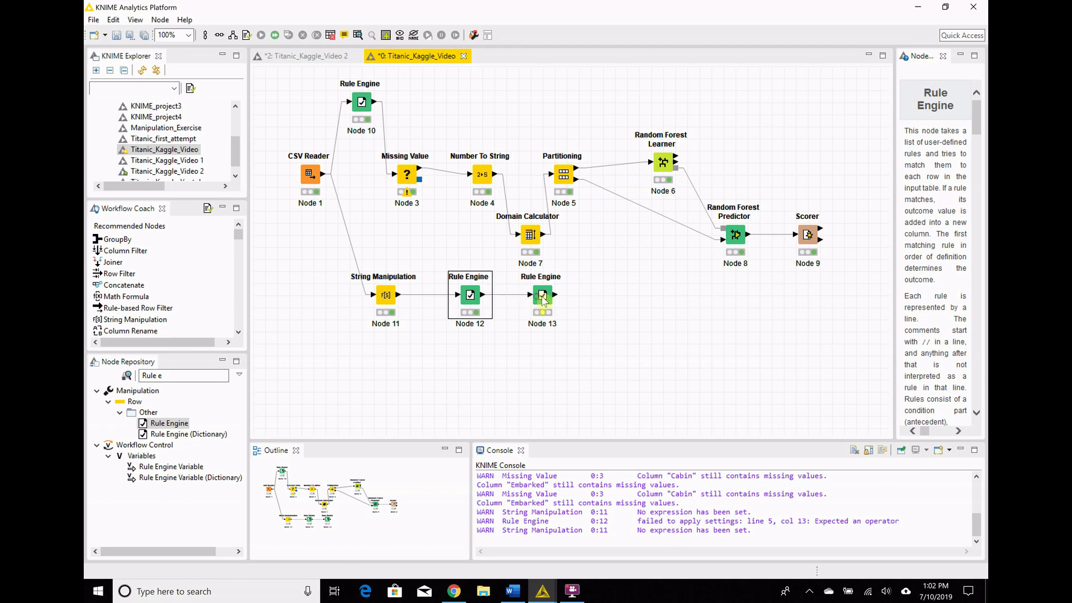
- Confirm Node 13's existing Age-based AgeBracket rules without changes and execute it
{"action": "right_click", "coordinate": [543, 302]}
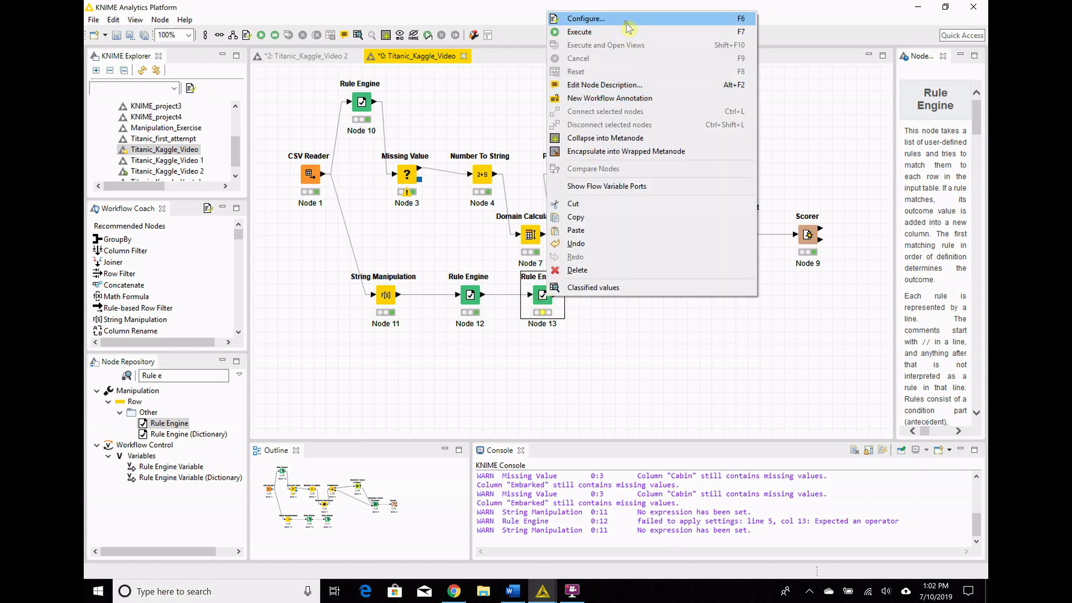
{"action": "left_click", "coordinate": [626, 24]}
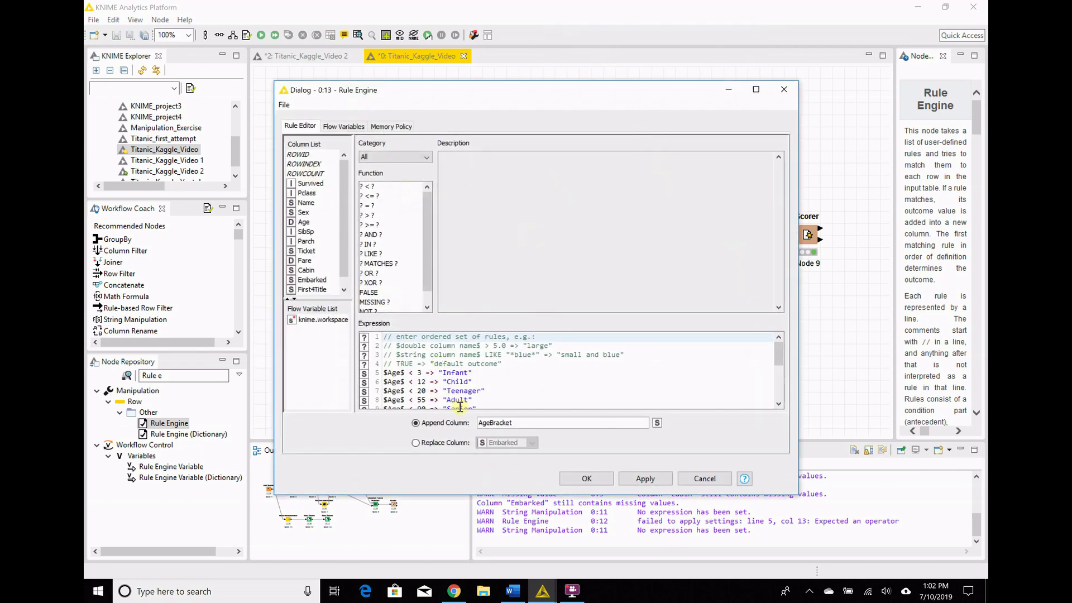
{"action": "scroll", "coordinate": [526, 387], "scroll_direction": "down", "scroll_amount": 3}
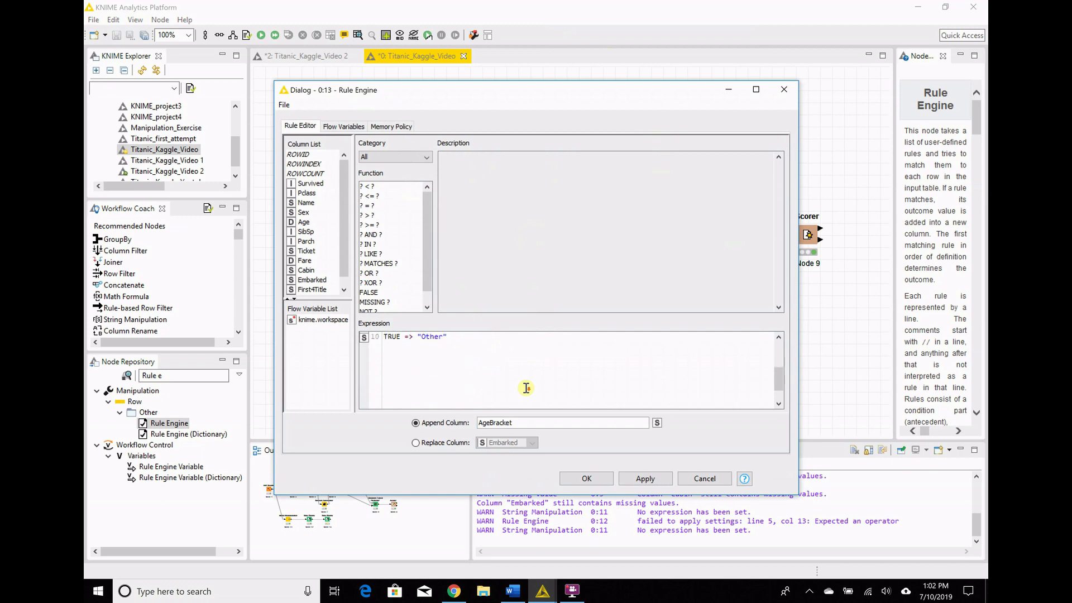
{"action": "left_click", "coordinate": [586, 478]}
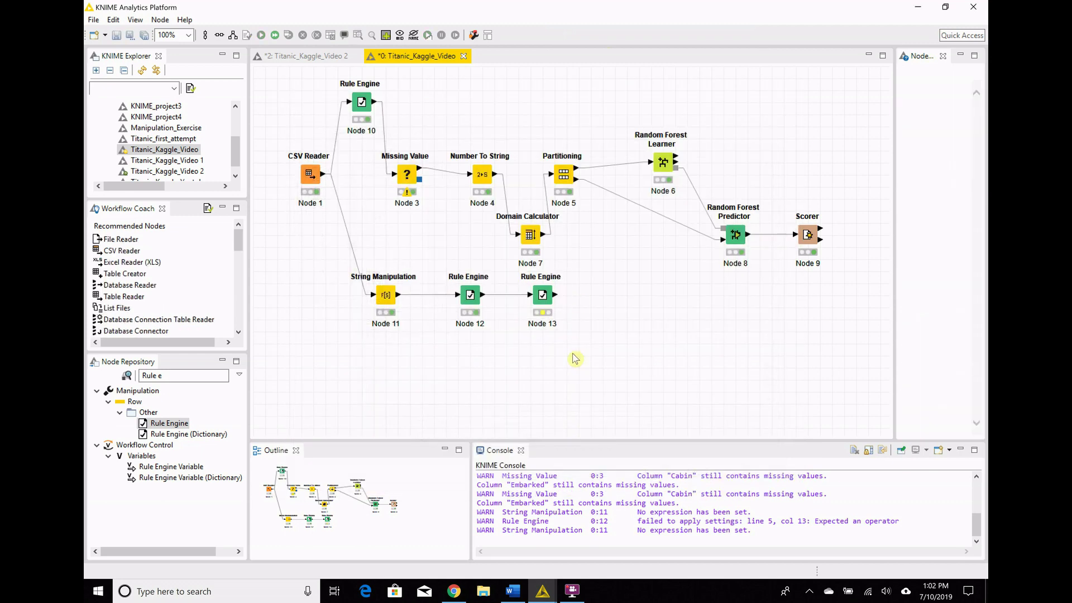
{"action": "right_click", "coordinate": [545, 300]}
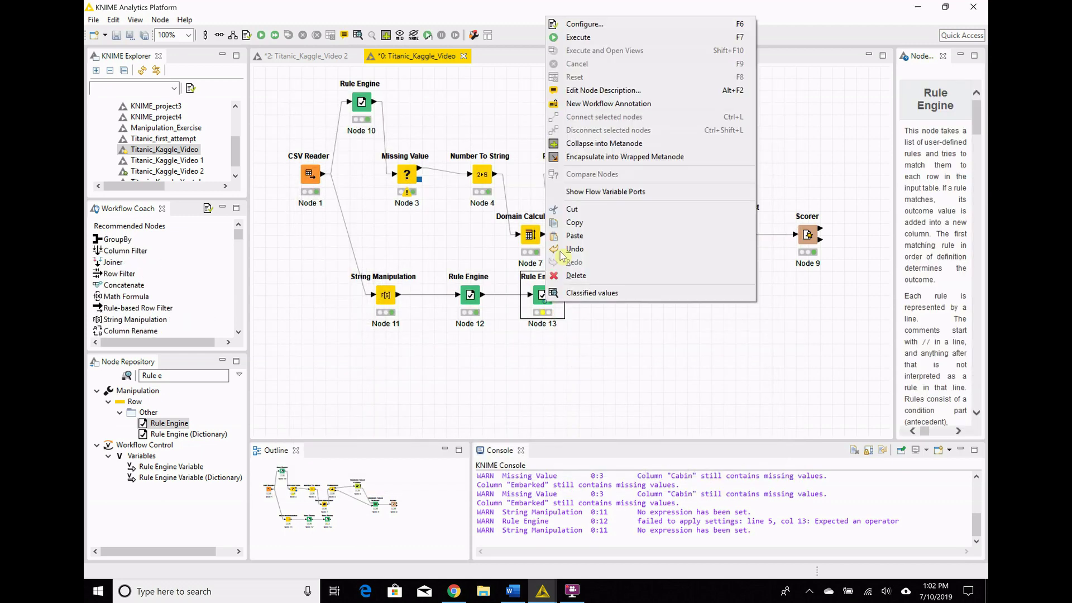
{"action": "left_click", "coordinate": [618, 37]}
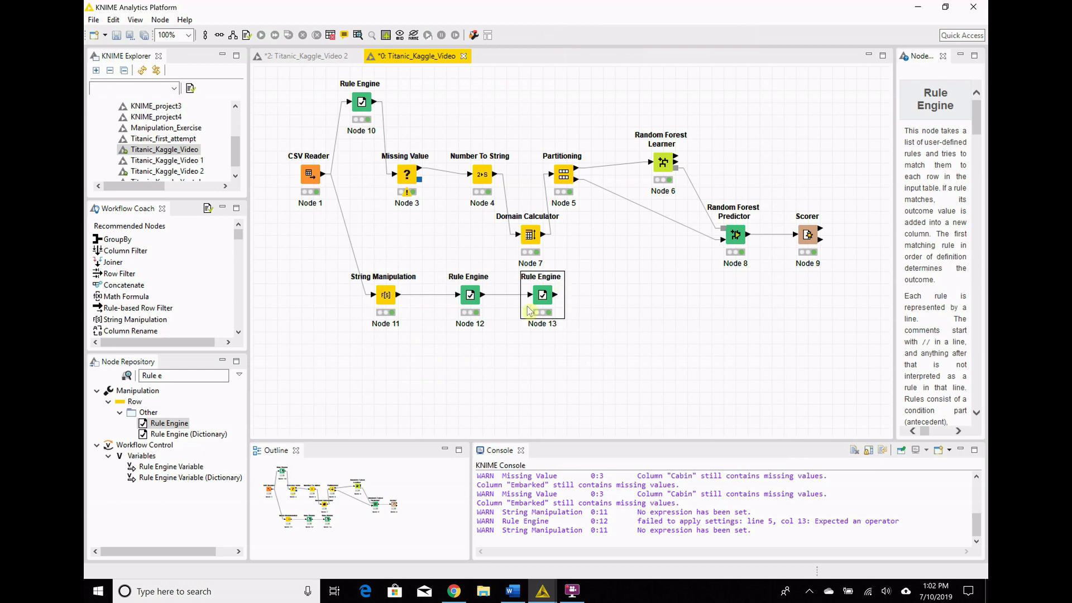
- Add a Rule Engine (Node 14) after Node 13 that replaces the AgeBracket column
{"action": "double_click", "coordinate": [178, 426]}
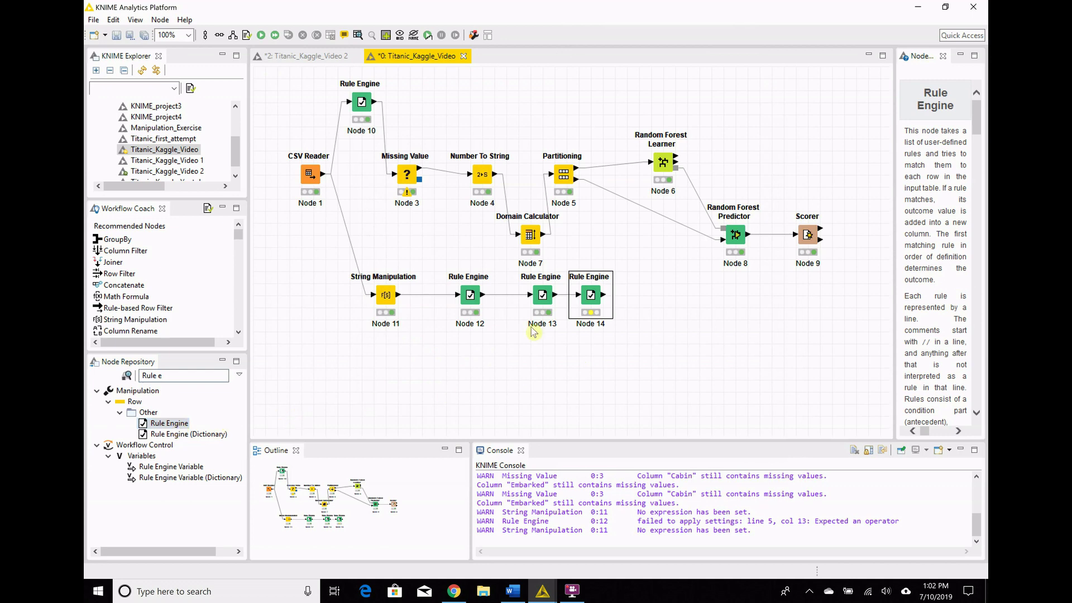
{"action": "double_click", "coordinate": [591, 295]}
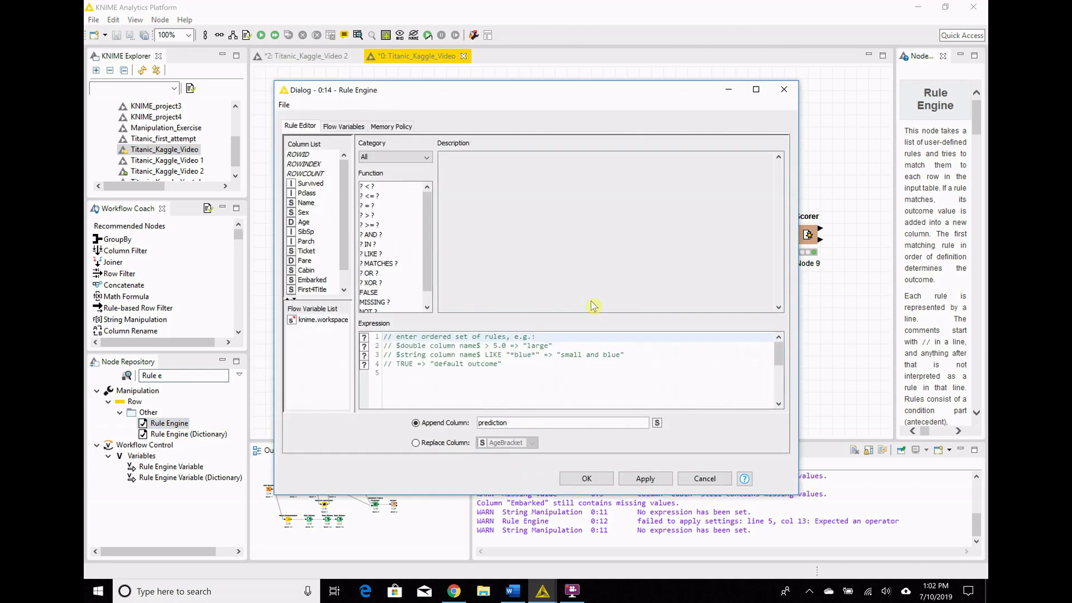
{"action": "left_click", "coordinate": [433, 375]}
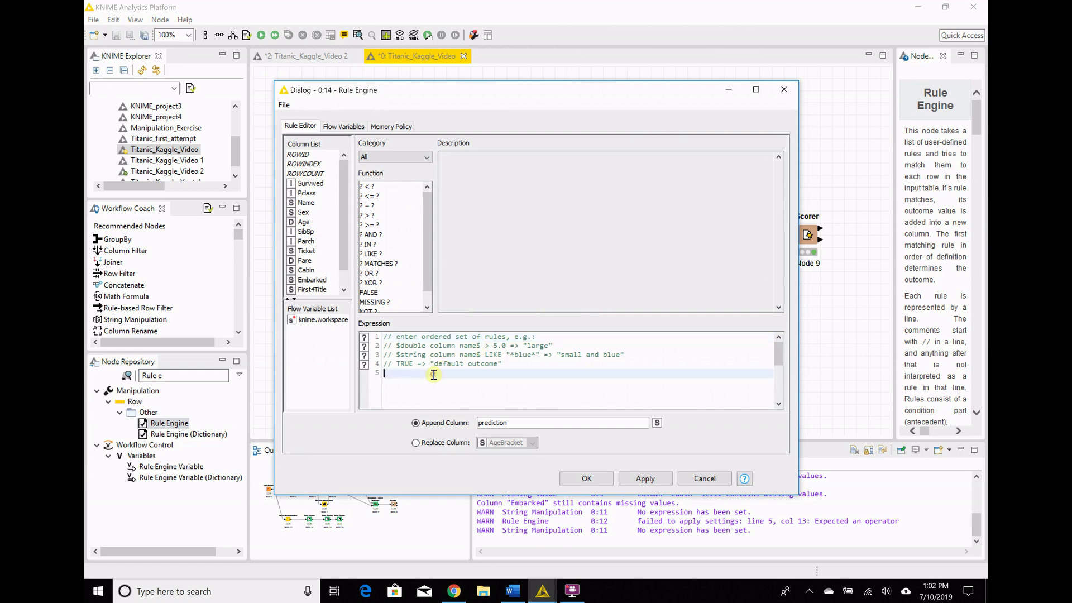
{"action": "left_click", "coordinate": [416, 442]}
{"action": "left_click", "coordinate": [409, 376]}
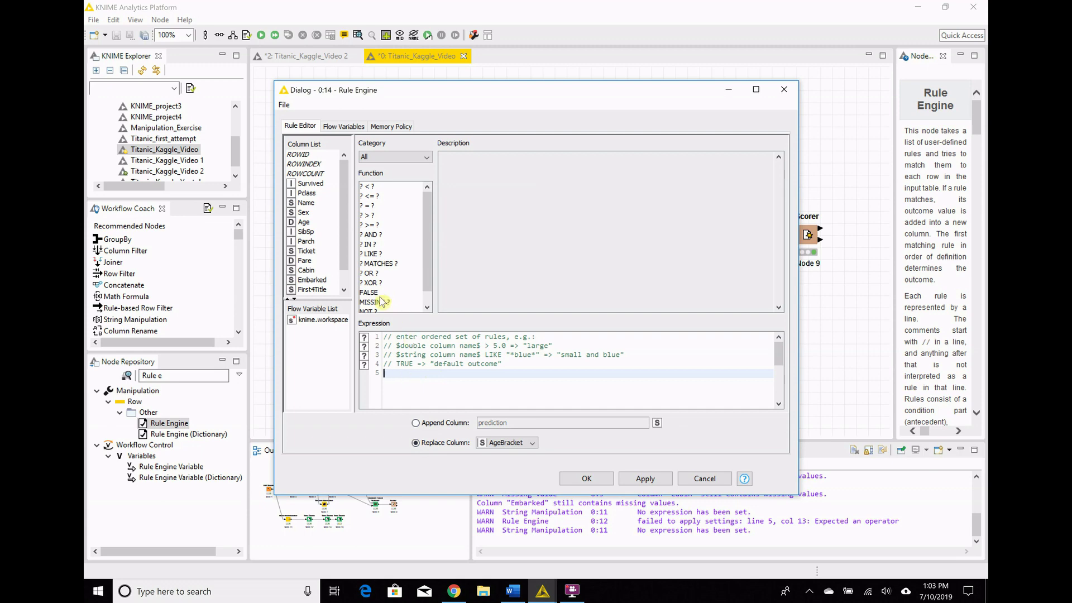
- Enter rules MISSING $AgeBracket$ => $AgeBracket2$ and TRUE => $AgeBracket$, then confirm
{"action": "type", "text": "MISSING"}
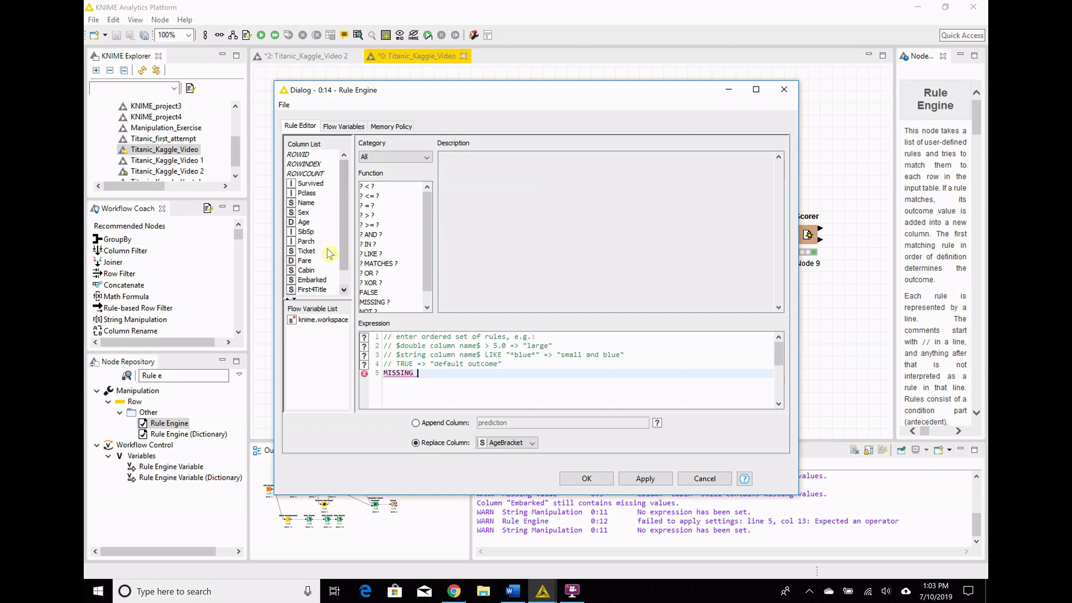
{"action": "scroll", "coordinate": [342, 283], "scroll_direction": "down", "scroll_amount": 1}
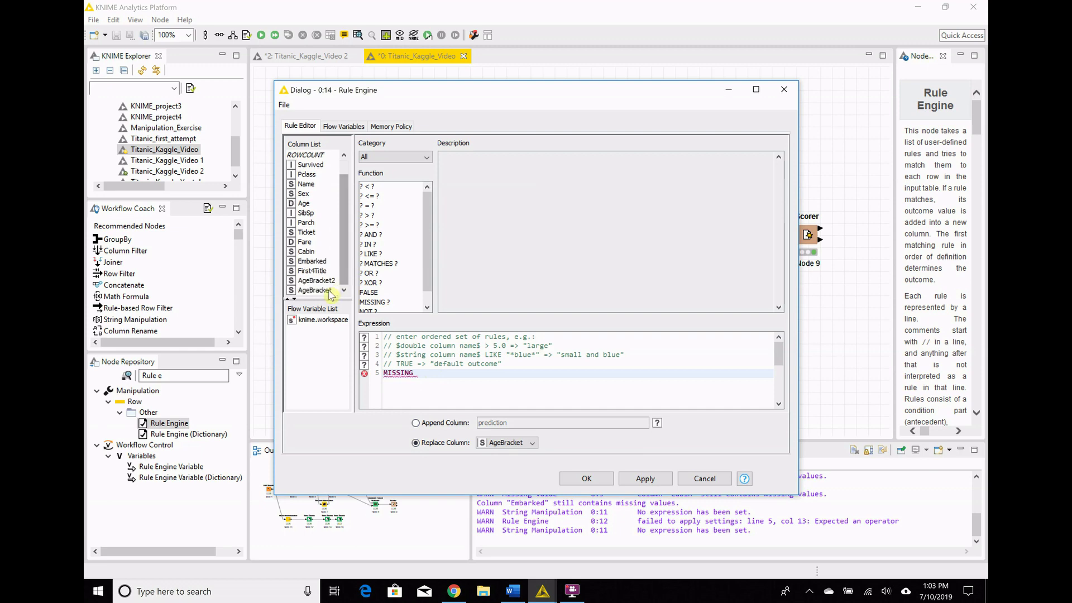
{"action": "double_click", "coordinate": [329, 290]}
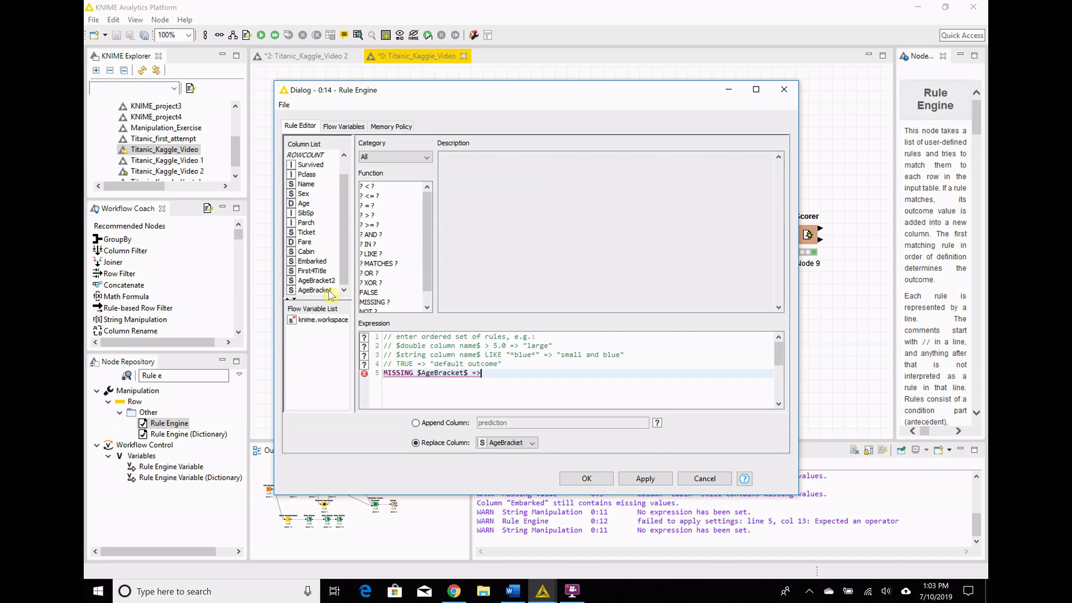
{"action": "type", "text": "=>"}
{"action": "double_click", "coordinate": [327, 281]}
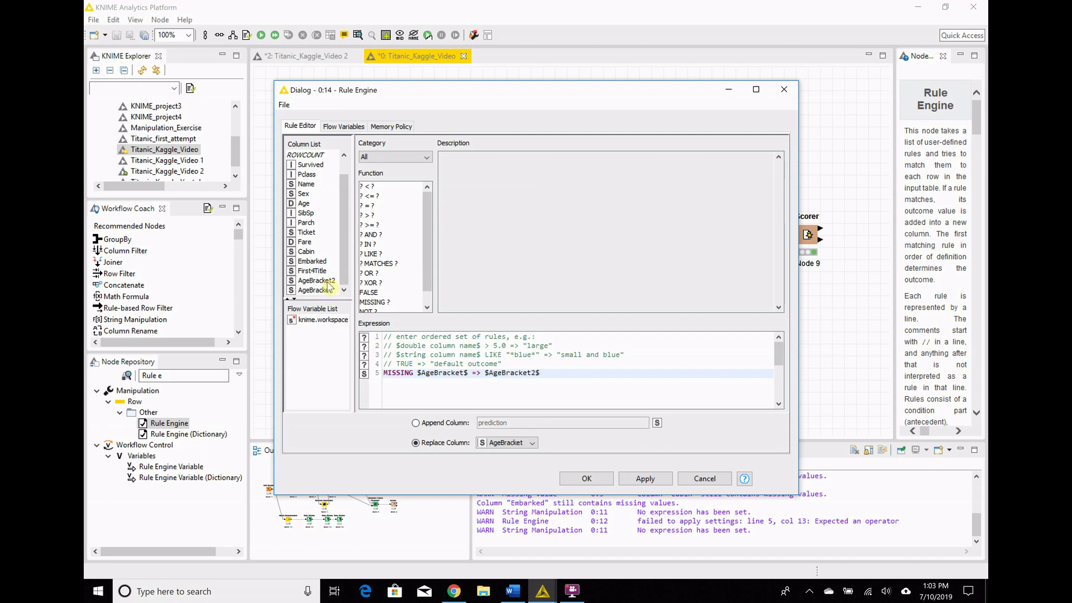
{"action": "key", "text": "Return"}
{"action": "type", "text": "TRUE"}
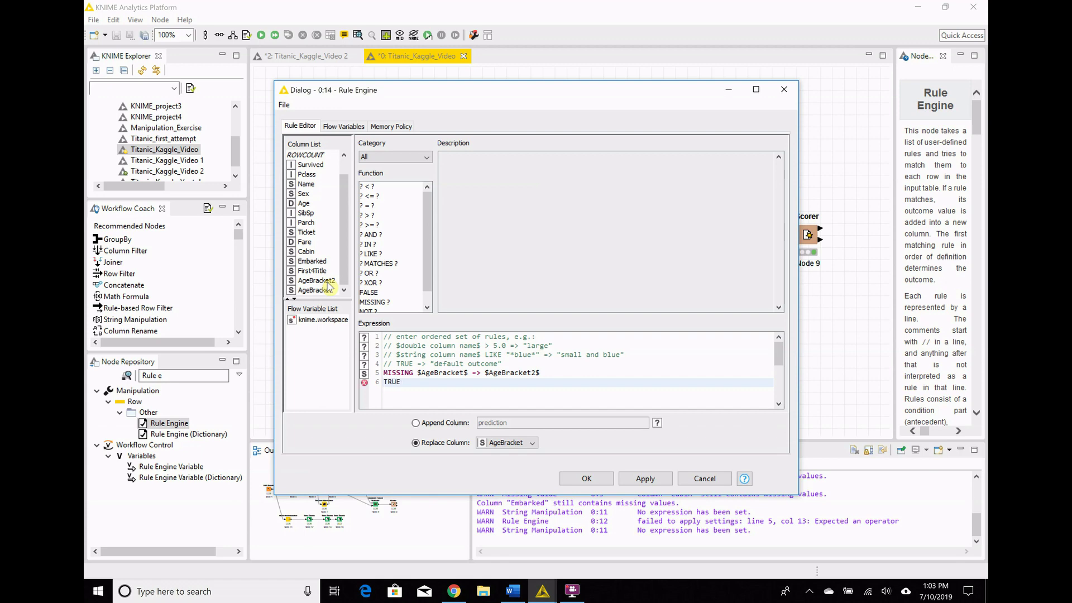
{"action": "type", "text": " =>"}
{"action": "double_click", "coordinate": [323, 290]}
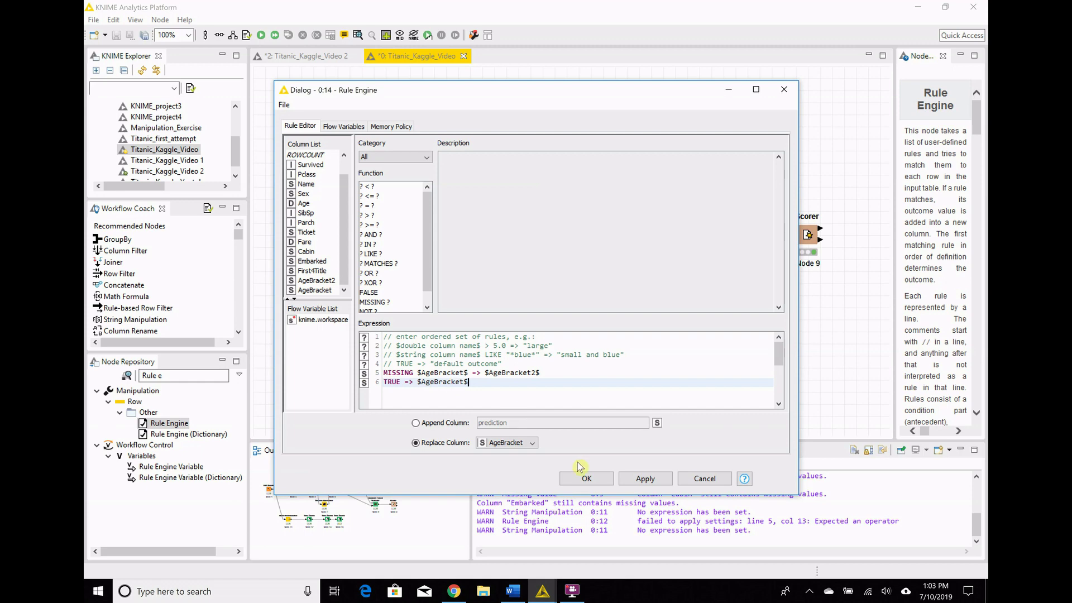
{"action": "left_click", "coordinate": [588, 479]}
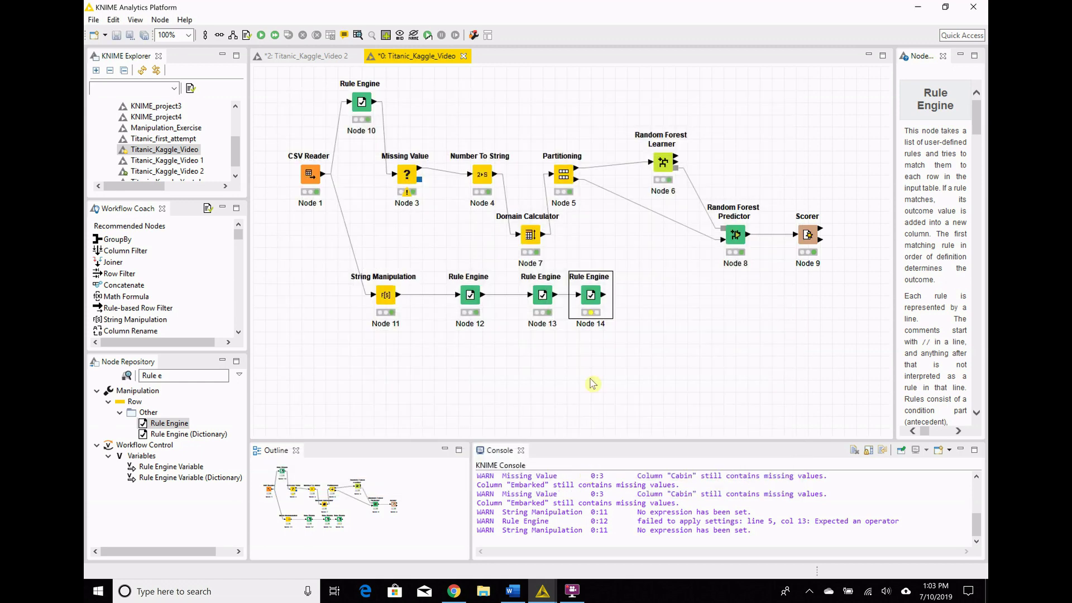
- Execute Node 14 and scroll its Classified values table to verify AgeBracket has no gaps
{"action": "right_click", "coordinate": [593, 314]}
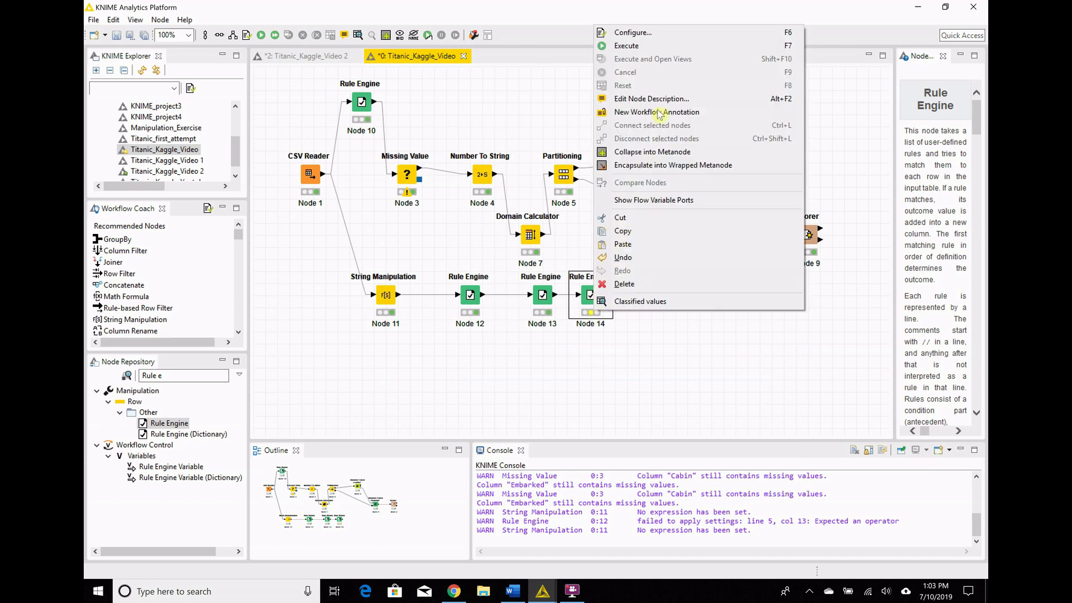
{"action": "left_click", "coordinate": [678, 43]}
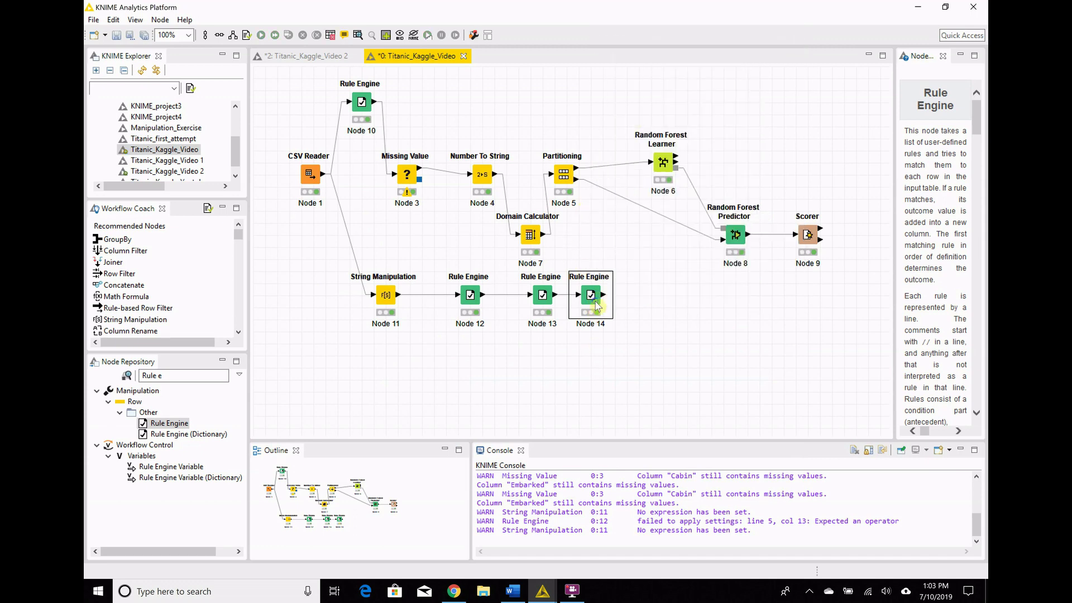
{"action": "right_click", "coordinate": [593, 298]}
{"action": "left_click", "coordinate": [641, 292]}
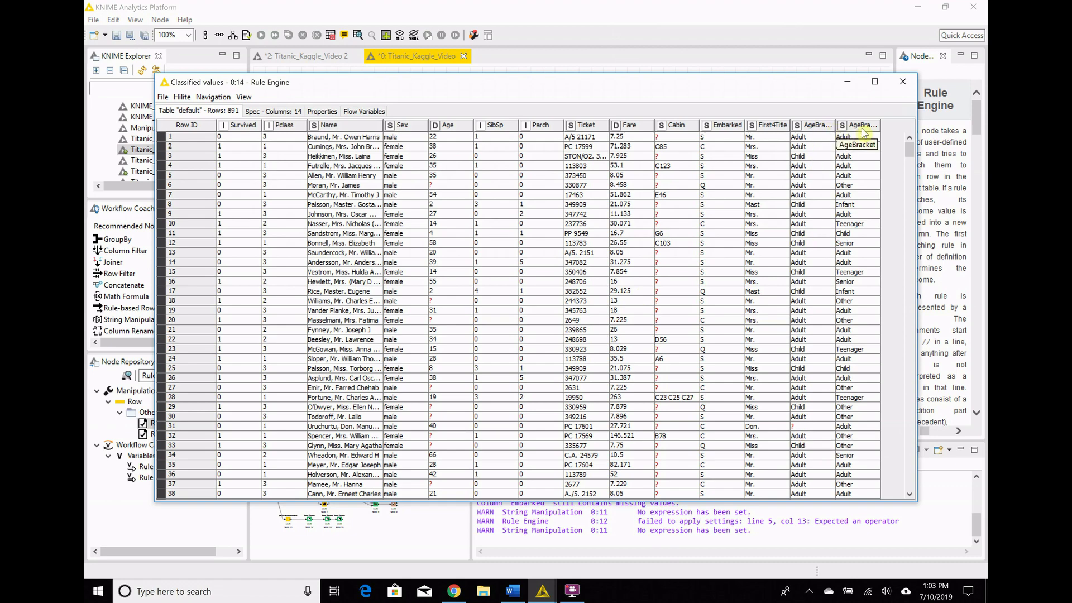
{"action": "scroll", "coordinate": [859, 272], "scroll_direction": "down", "scroll_amount": 12}
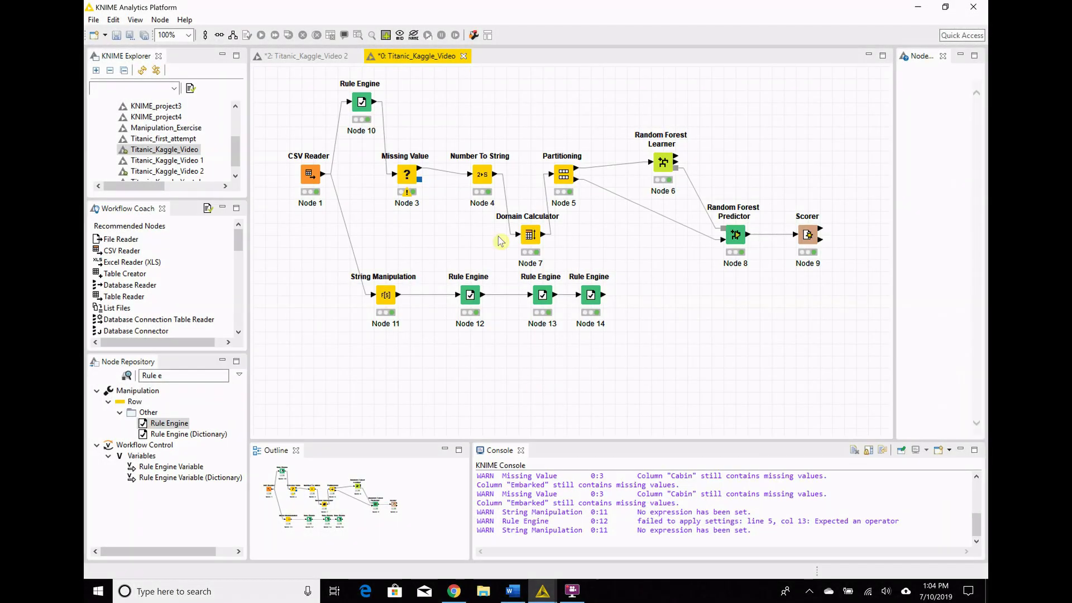
- Delete the Node 10 to Missing Value link and connect Node 14's output to Missing Value instead
{"action": "left_click", "coordinate": [383, 144]}
{"action": "left_click", "coordinate": [358, 106]}
{"action": "left_click_drag", "start_coordinate": [358, 106], "coordinate": [347, 106]}
{"action": "left_click", "coordinate": [381, 134]}
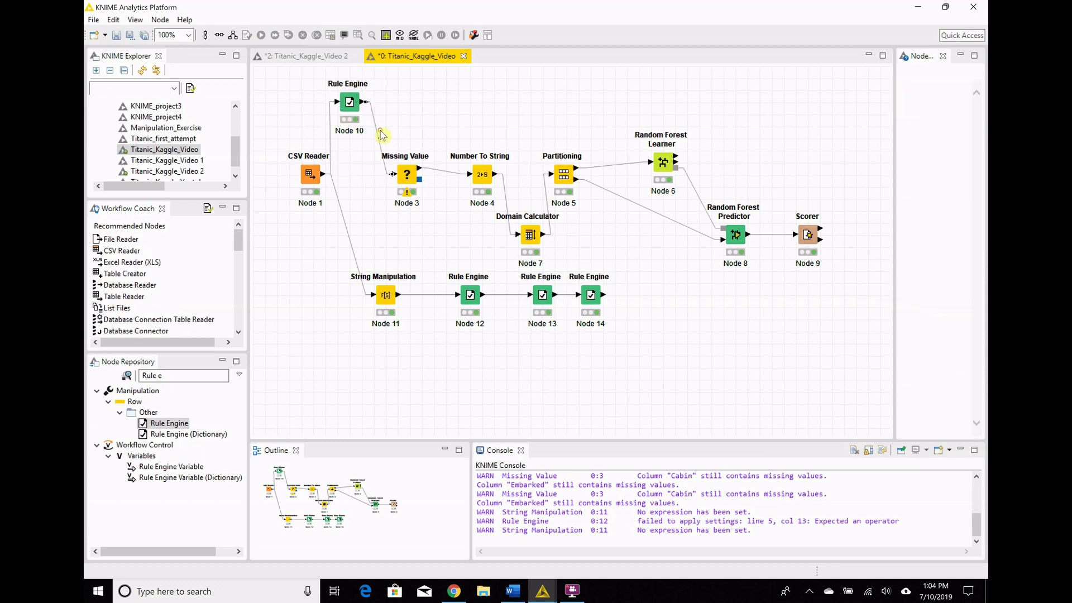
{"action": "key", "text": "Delete"}
{"action": "left_click_drag", "start_coordinate": [604, 298], "coordinate": [393, 174]}
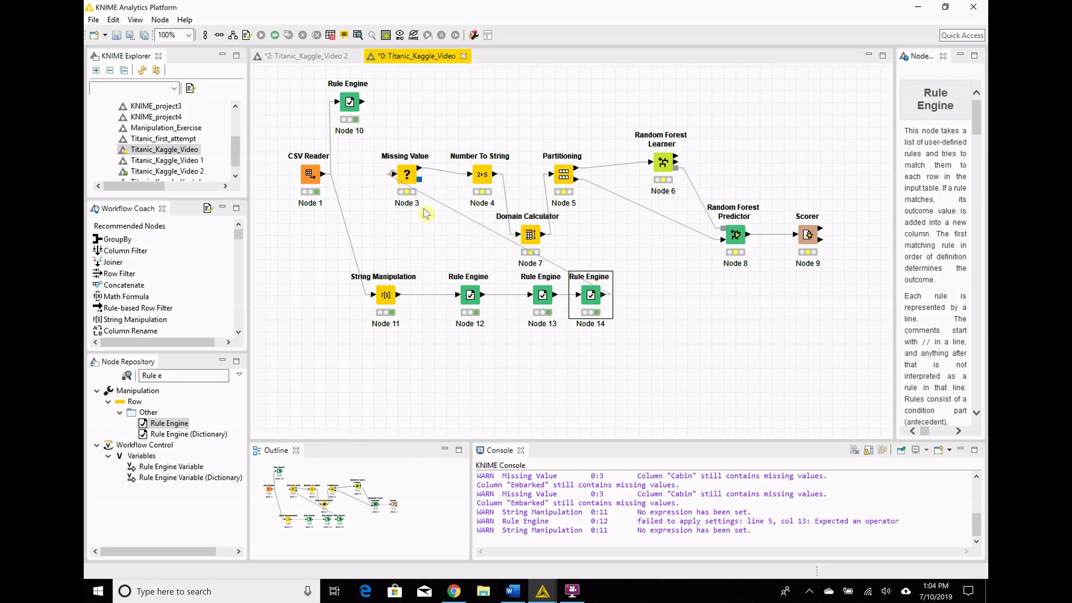
{"action": "right_click", "coordinate": [807, 237]}
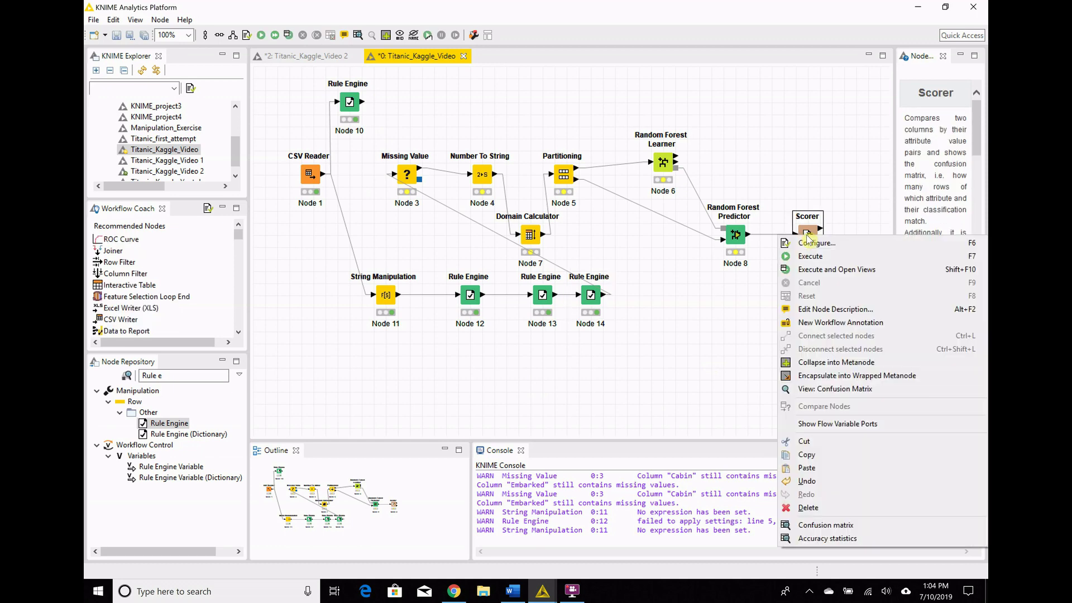
- Execute the Scorer and view its confusion matrix: 138 correct, 41 wrong, 77.095% accuracy
{"action": "left_click", "coordinate": [825, 270]}
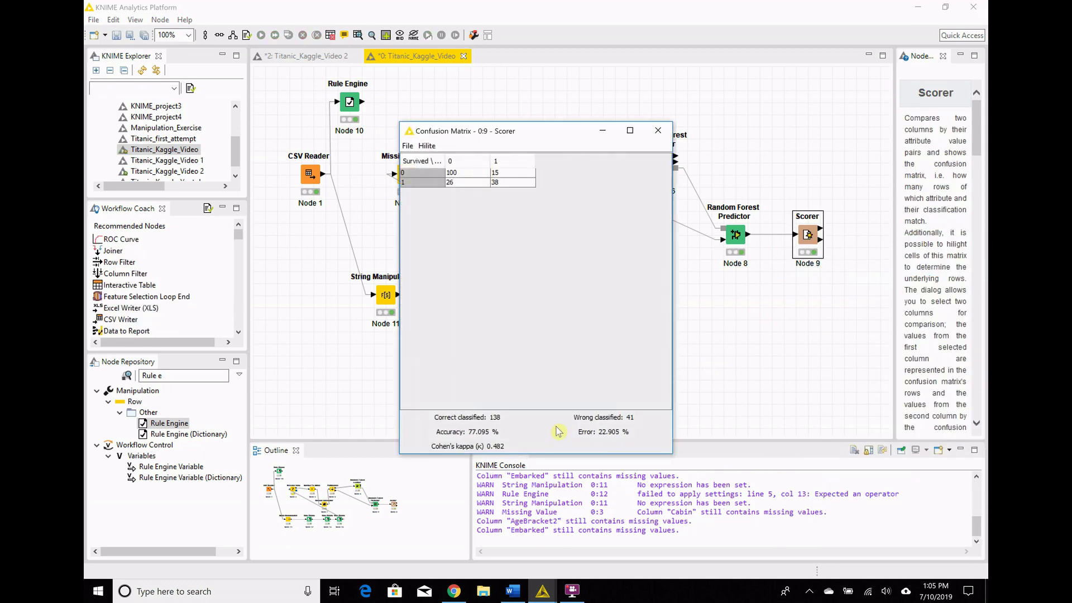